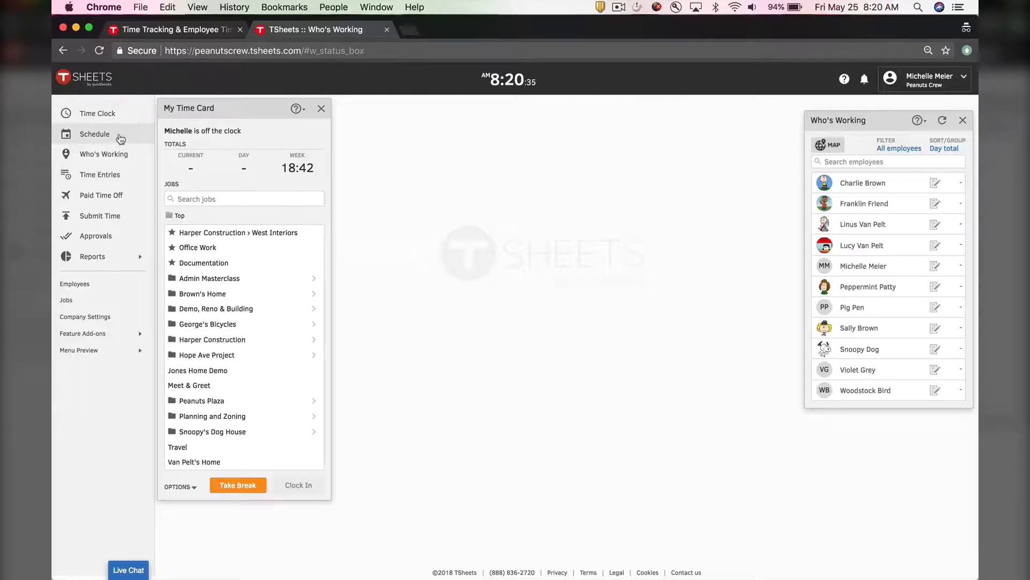
# Review the installed feature add-ons, including Schedule, in the add-on manager and close it.
pyautogui.click(117, 334)
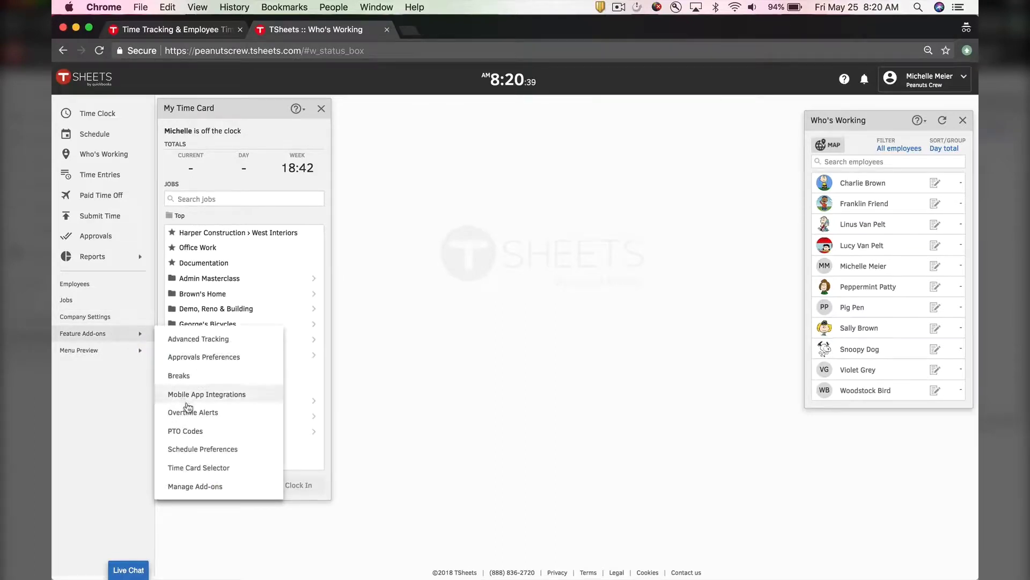
pyautogui.click(197, 486)
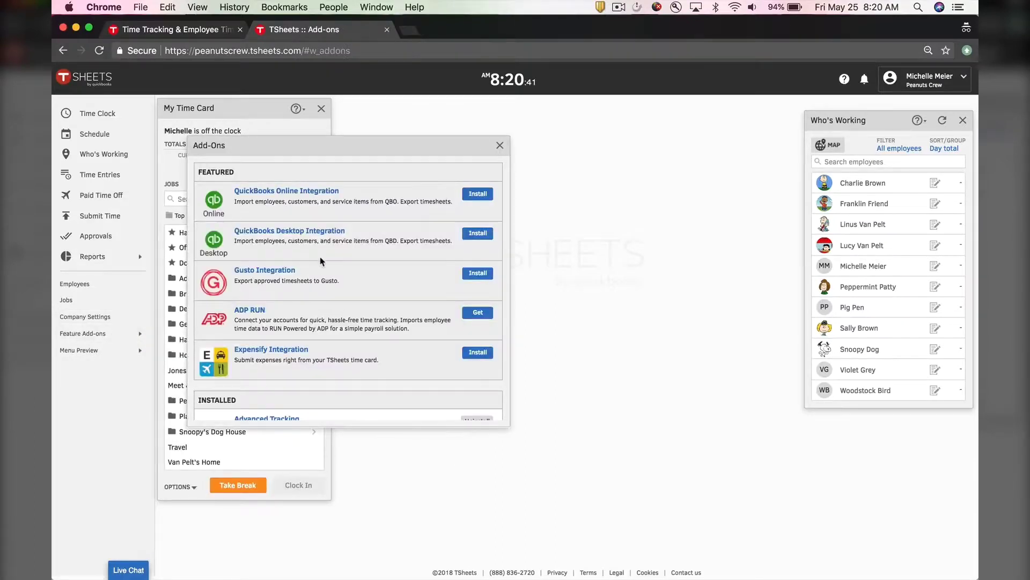
pyautogui.scroll(-5, 321, 262)
pyautogui.scroll(-6, 321, 261)
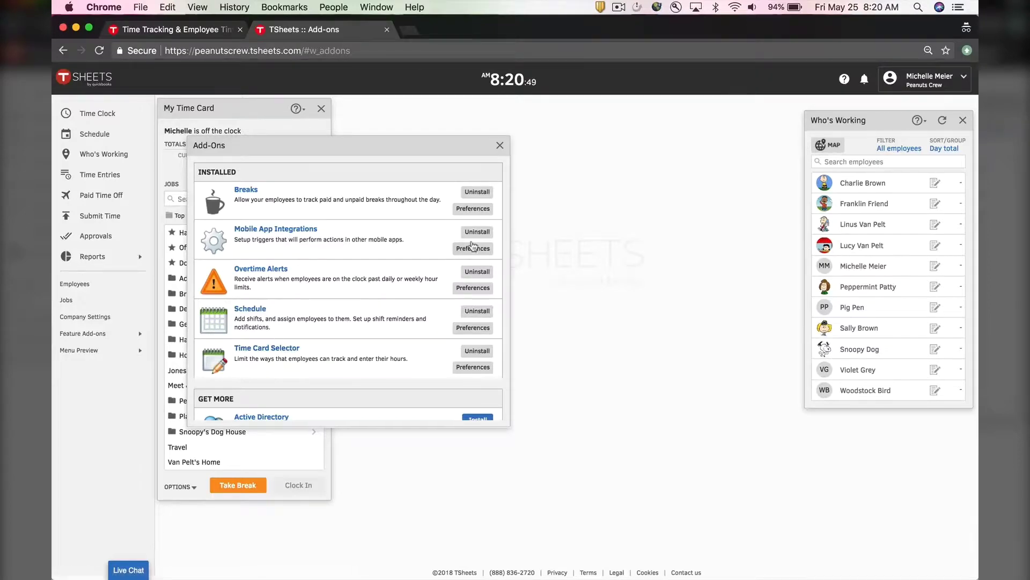
pyautogui.click(499, 146)
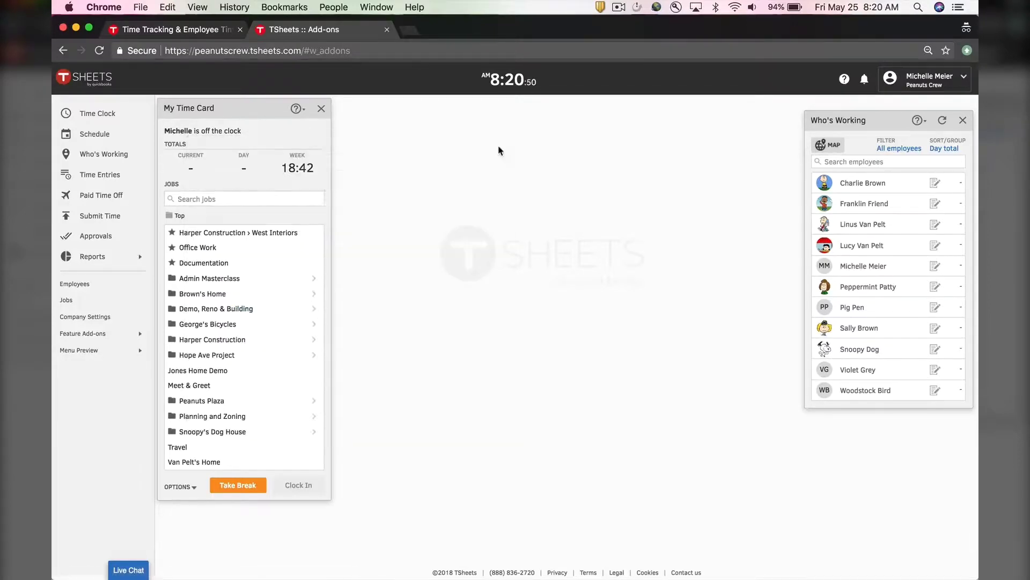
# Open the company schedule, reposition its window and bring the unassigned shifts into view.
pyautogui.click(116, 138)
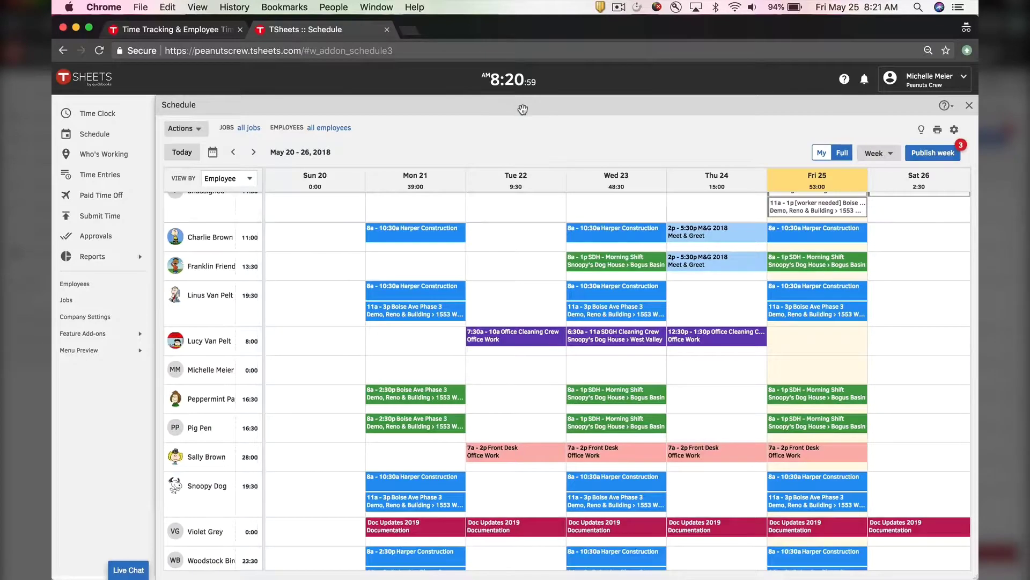
pyautogui.moveTo(517, 111); pyautogui.dragTo(482, 109)
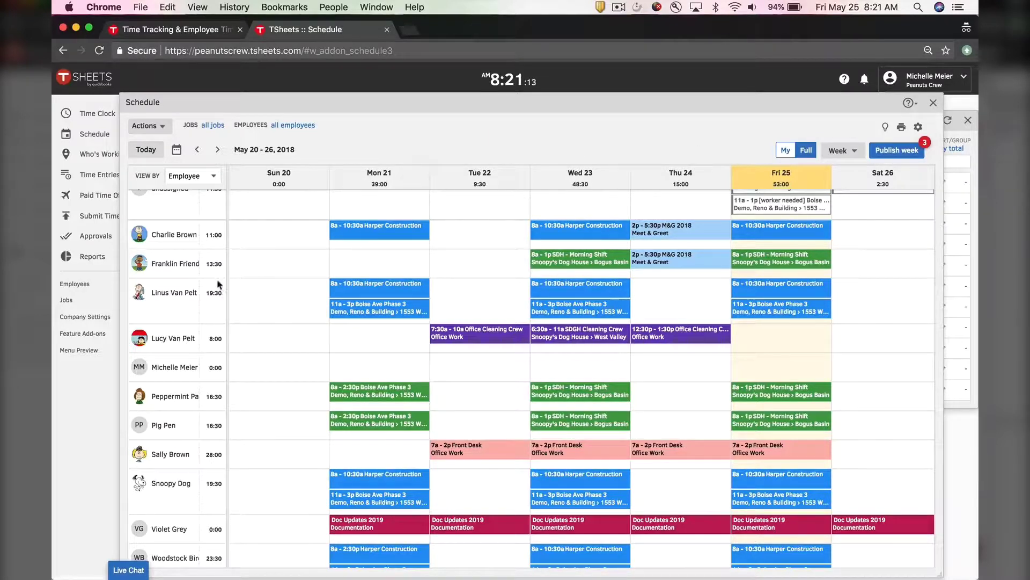
pyautogui.scroll(2, 177, 509)
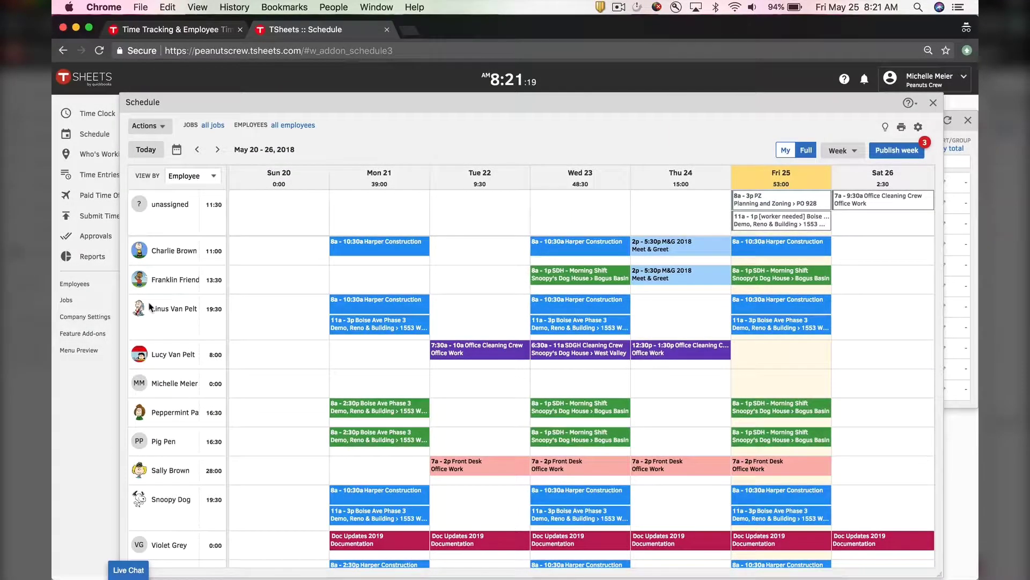
# Examine the schedule's view-by choices and the available actions for shifts, week templates, week copying and calendar subscription.
pyautogui.moveTo(218, 316)
pyautogui.click(206, 185)
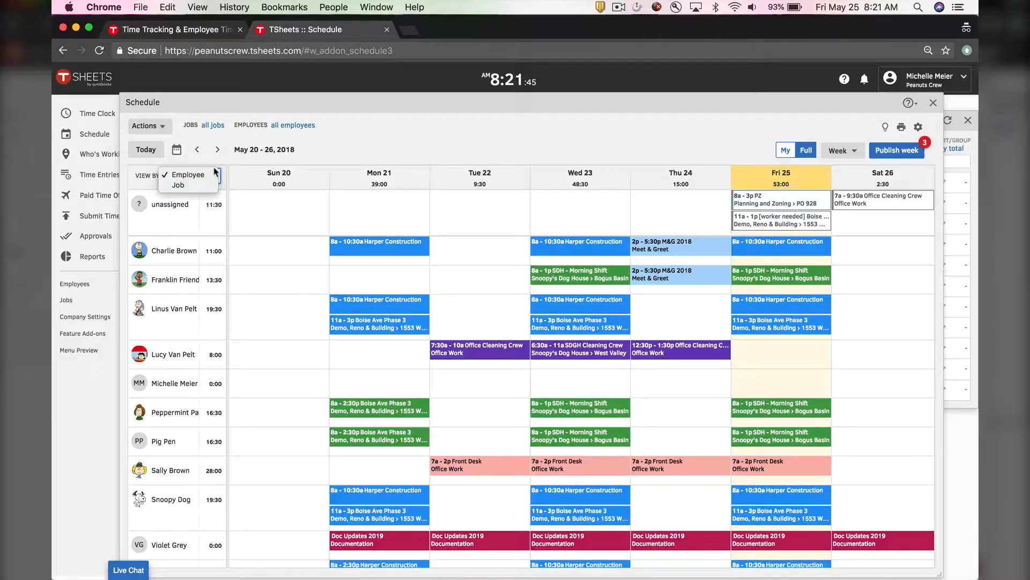
pyautogui.click(377, 156)
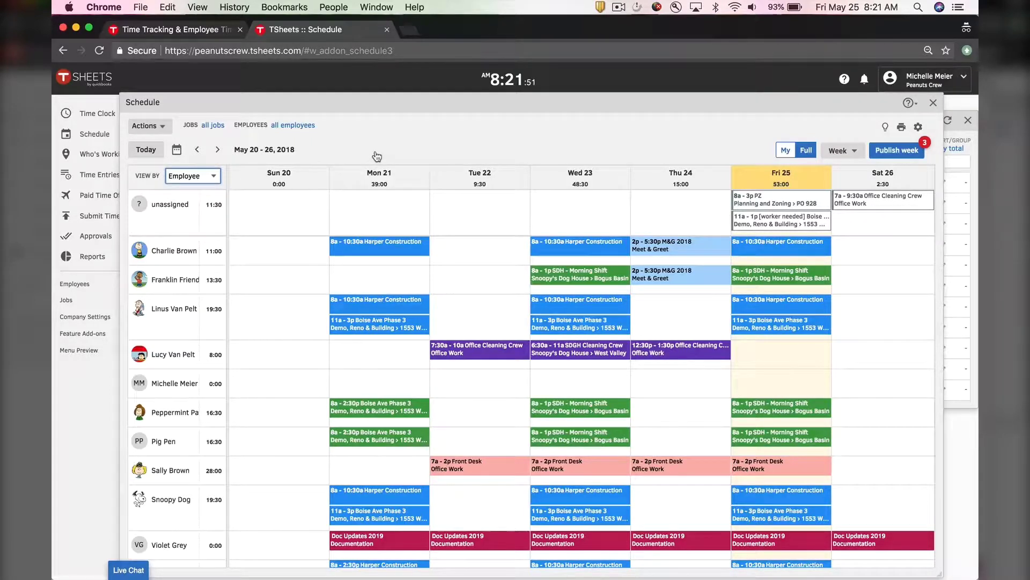
pyautogui.click(163, 129)
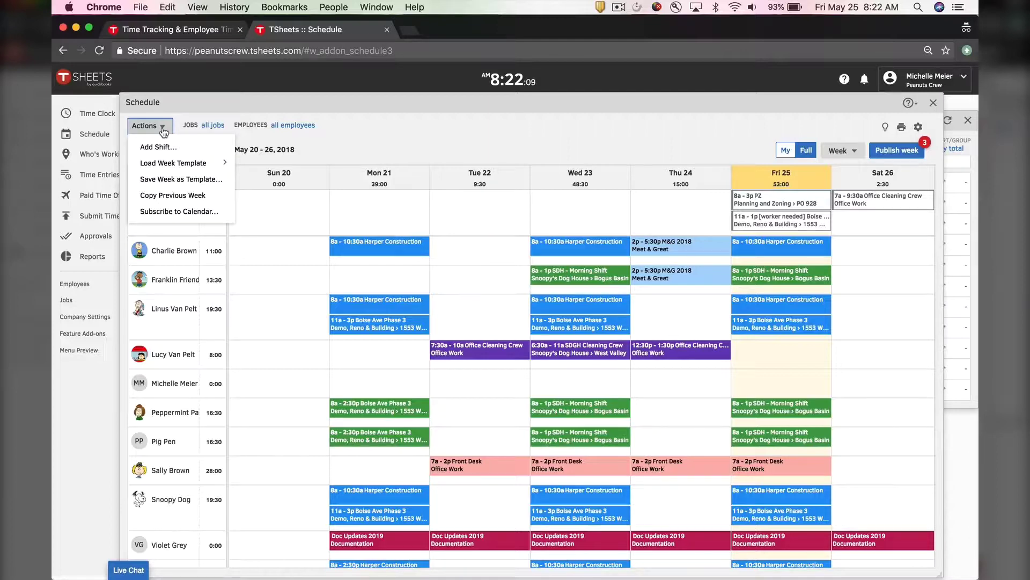
pyautogui.moveTo(175, 169)
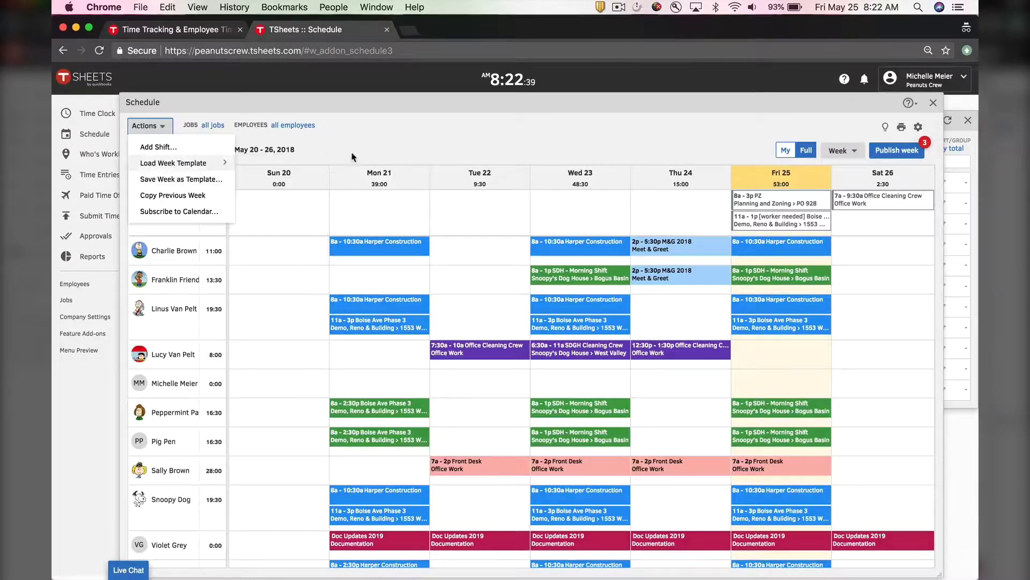
pyautogui.click(145, 125)
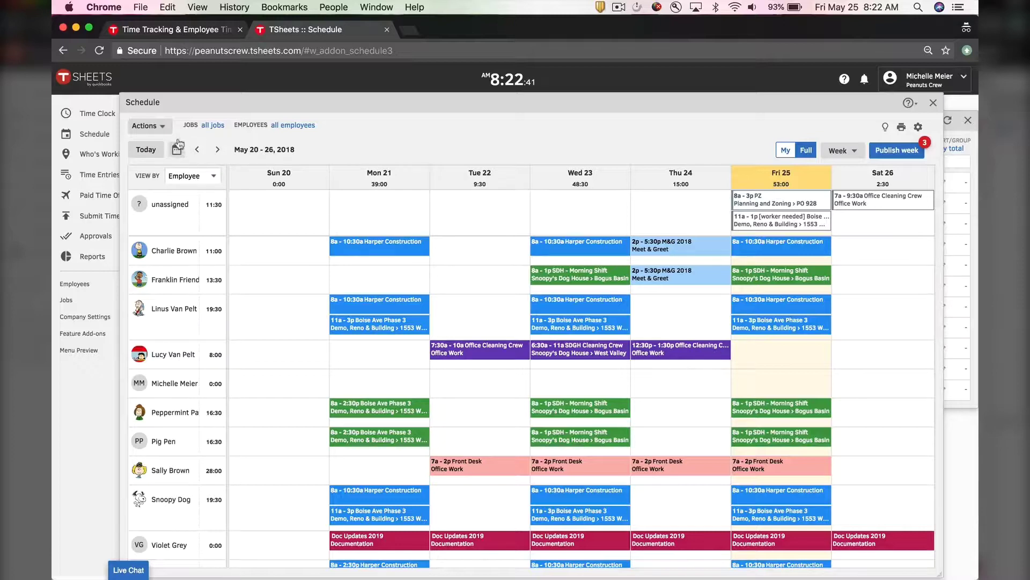
pyautogui.click(145, 126)
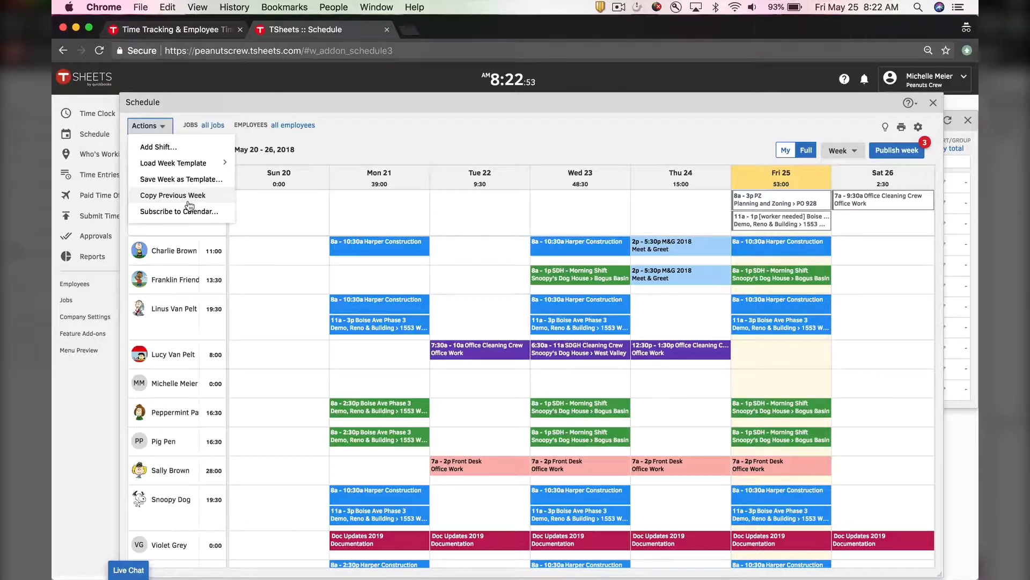
pyautogui.click(345, 157)
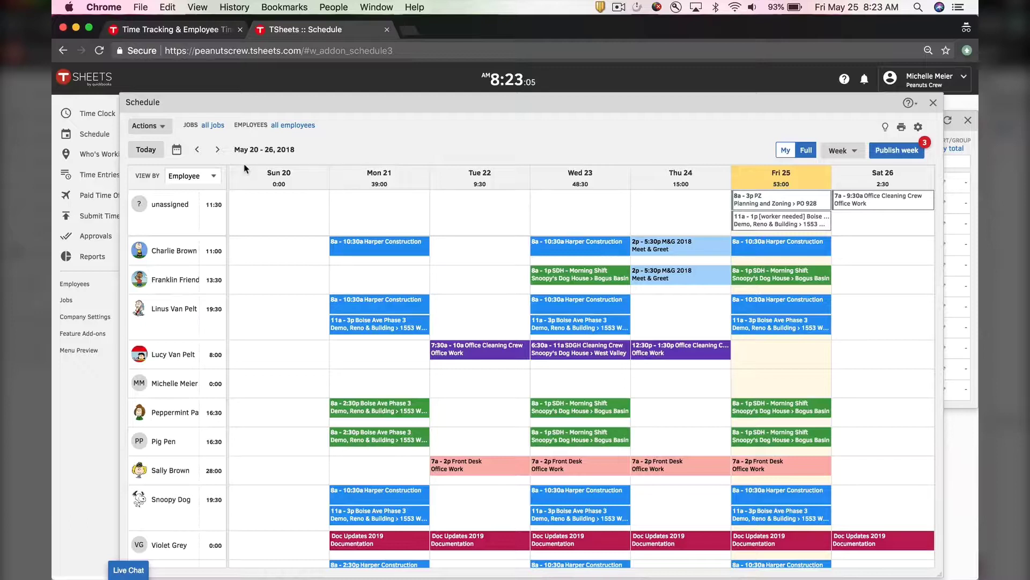
# Review the calendar subscription options for sharing the schedule with another calendar, and close them.
pyautogui.click(152, 127)
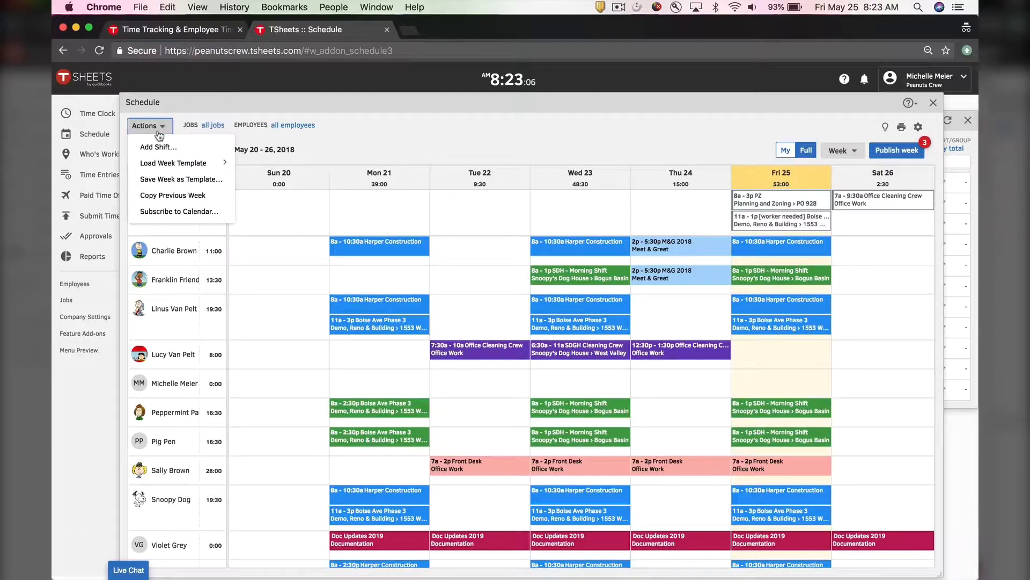
pyautogui.click(179, 212)
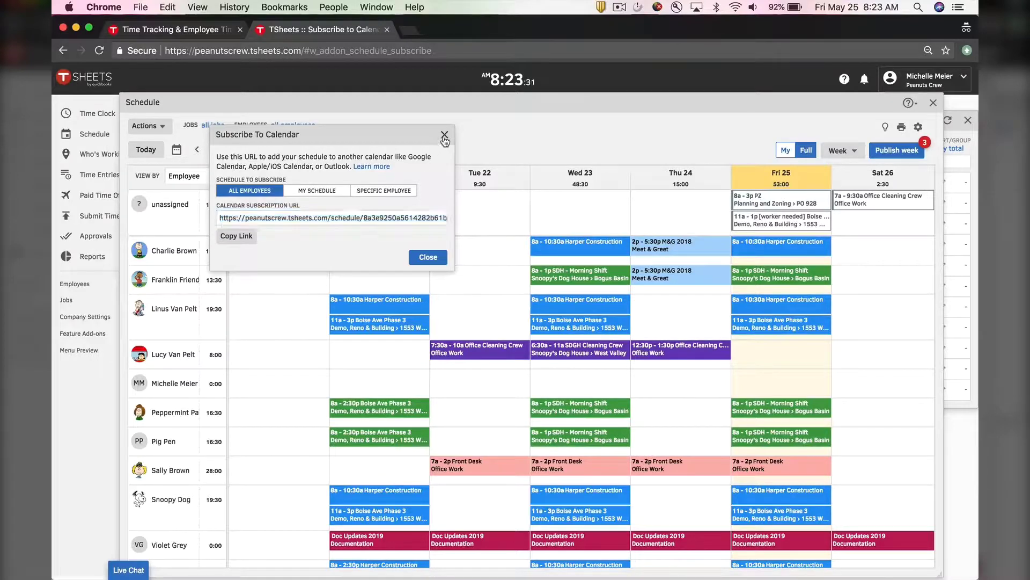
pyautogui.click(445, 134)
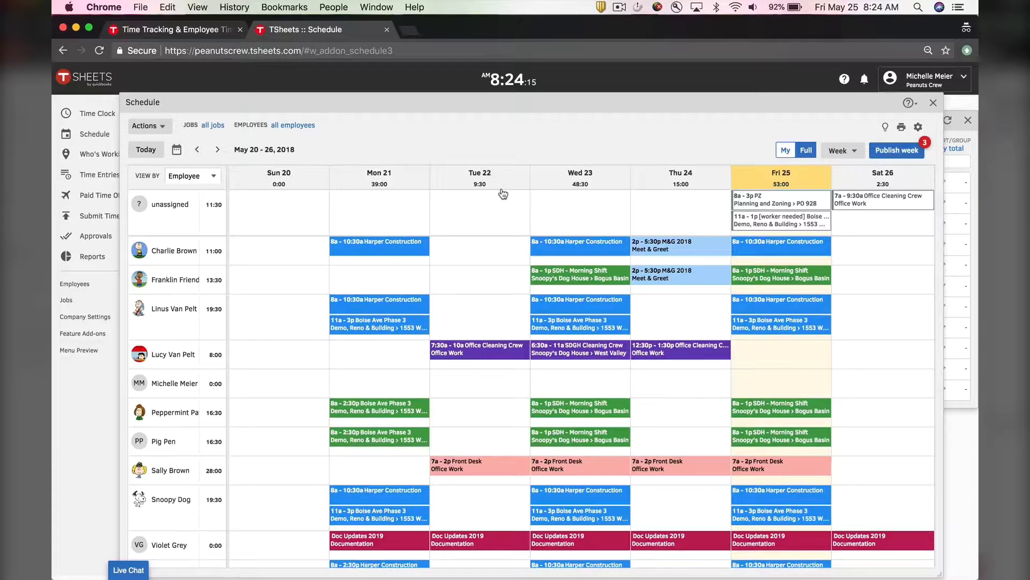
# Start a new shift on the schedule for Friday, May 25, 2018.
pyautogui.click(161, 127)
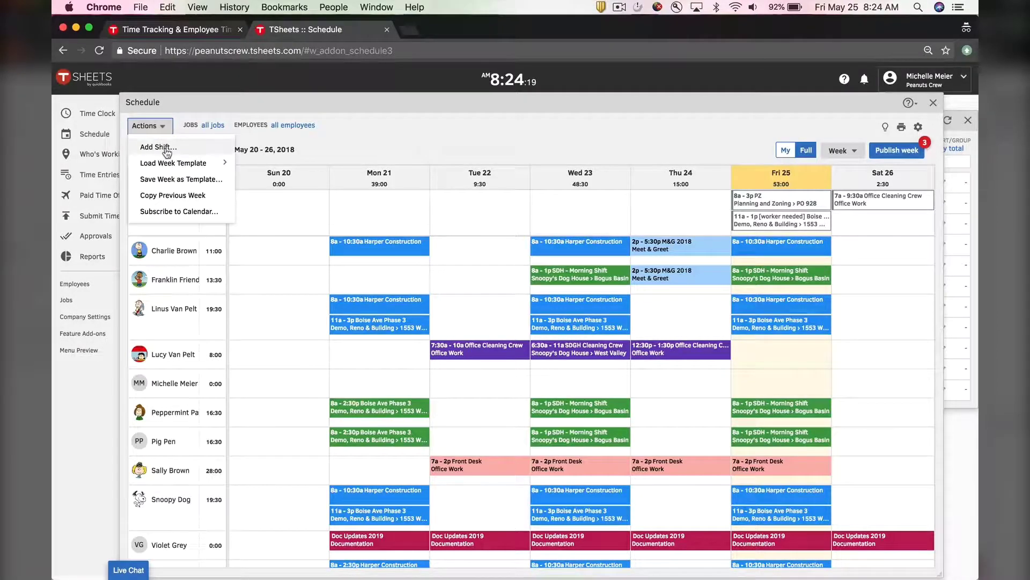
pyautogui.click(164, 147)
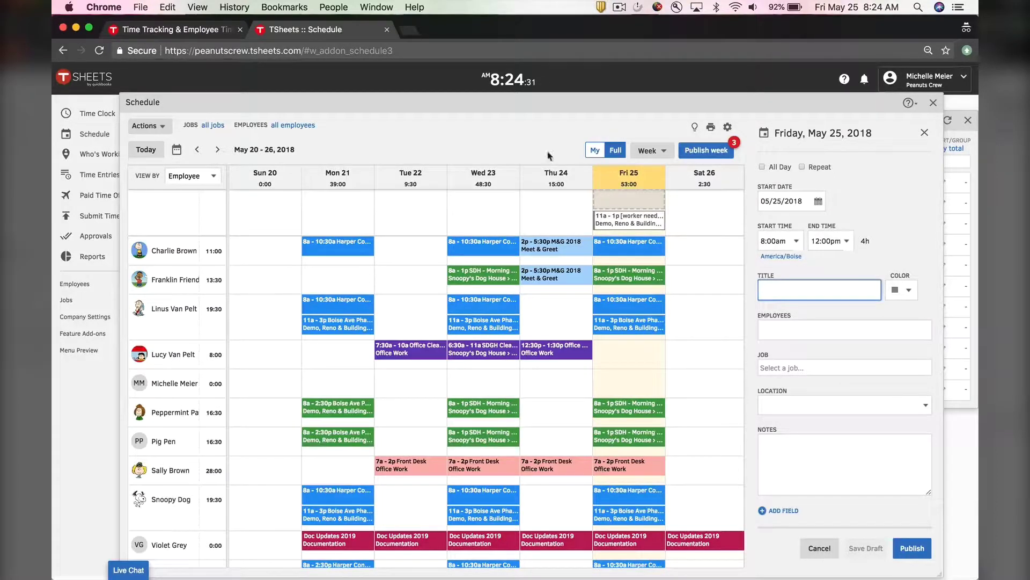
# Try the All Day option on the new shift and turn it back off.
pyautogui.click(762, 167)
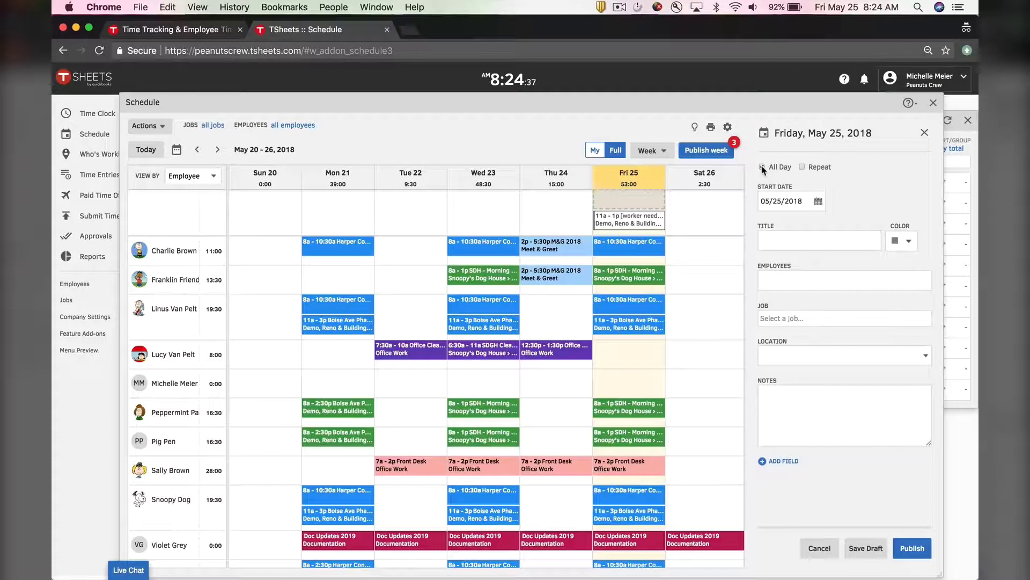
pyautogui.click(762, 167)
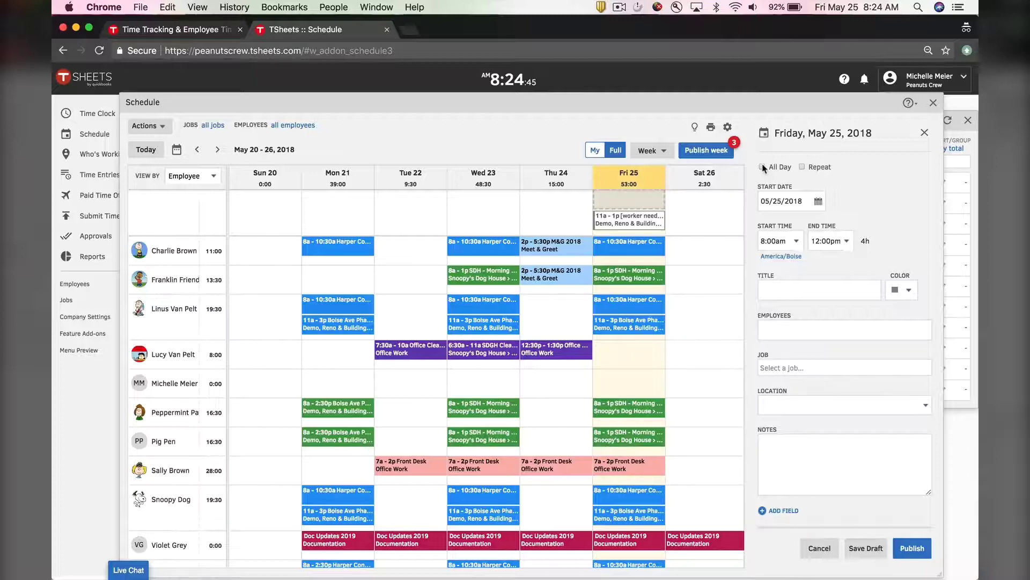
pyautogui.click(763, 167)
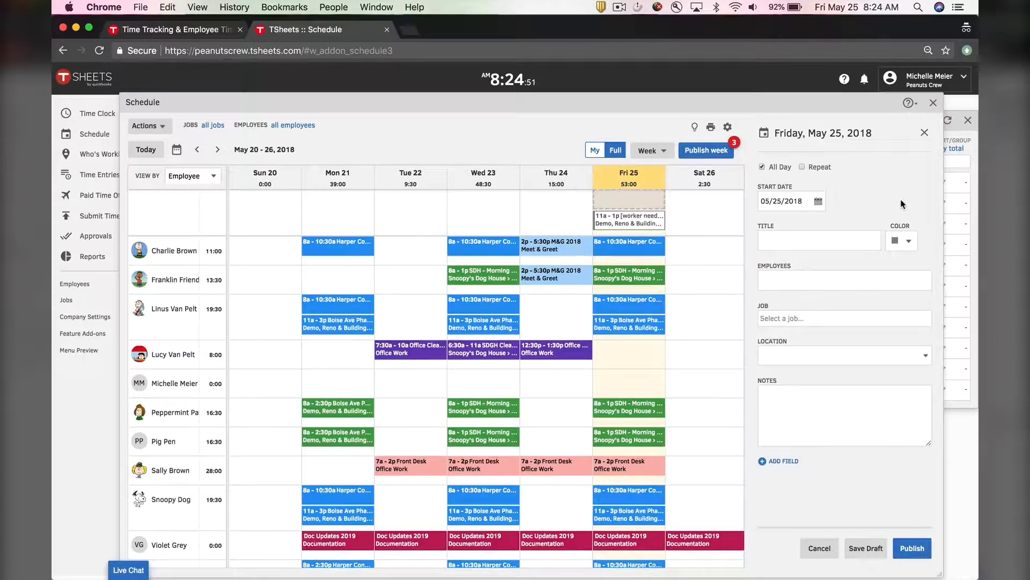
pyautogui.click(762, 167)
# Turn on repetition for the new shift, set it to Every Weekday, and return to the shift details.
pyautogui.click(803, 167)
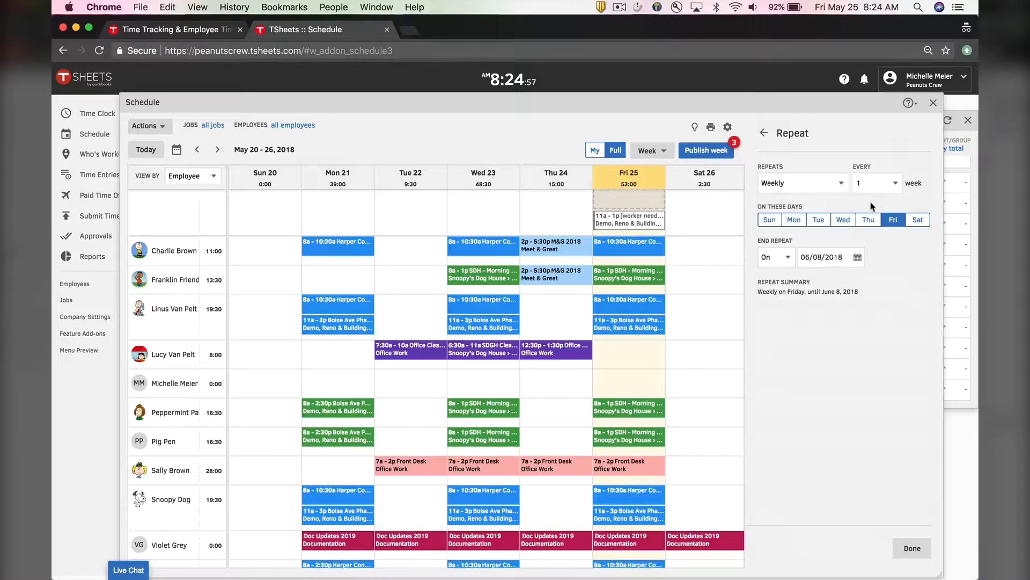
pyautogui.click(841, 186)
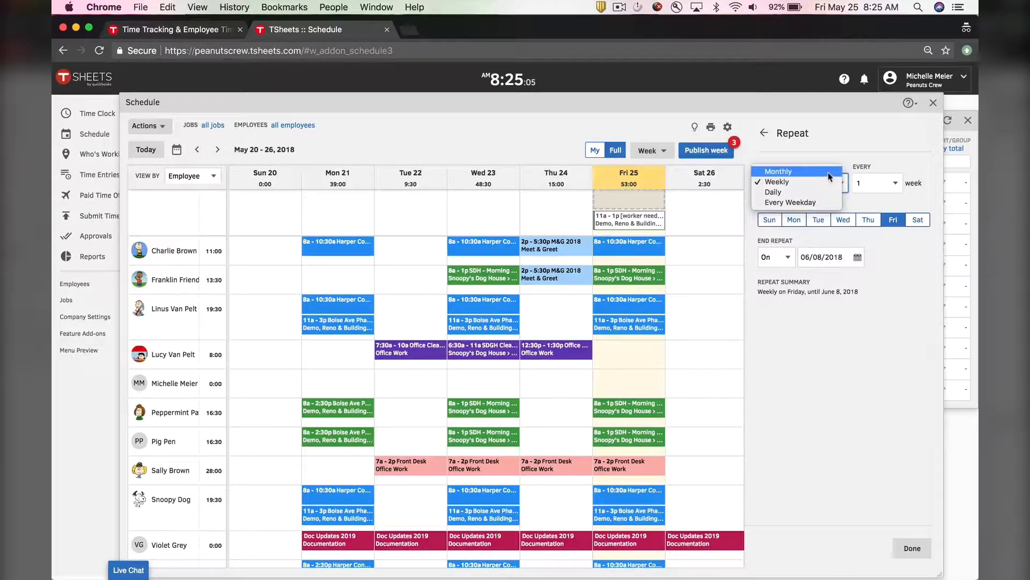
pyautogui.click(826, 171)
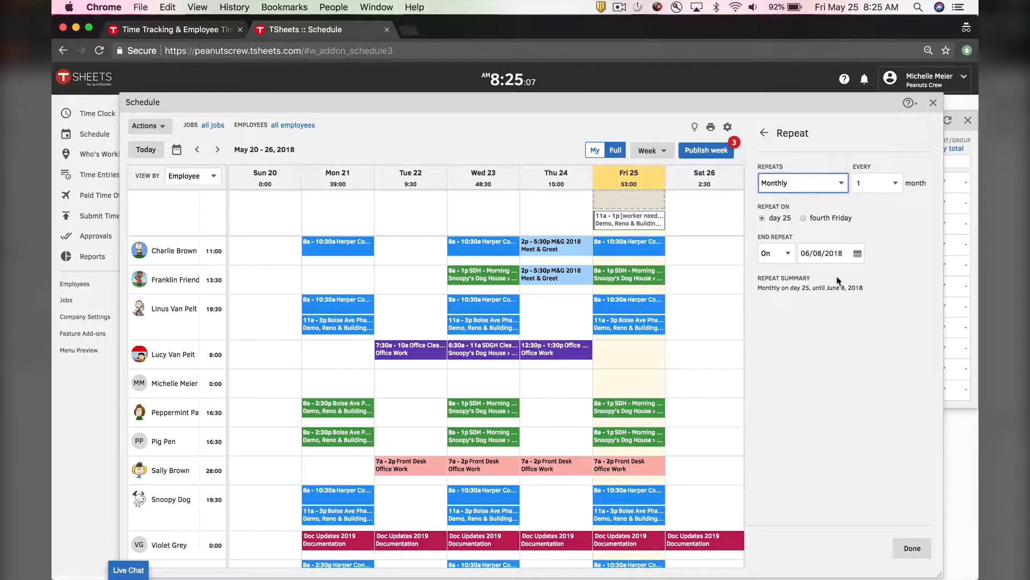
pyautogui.click(827, 185)
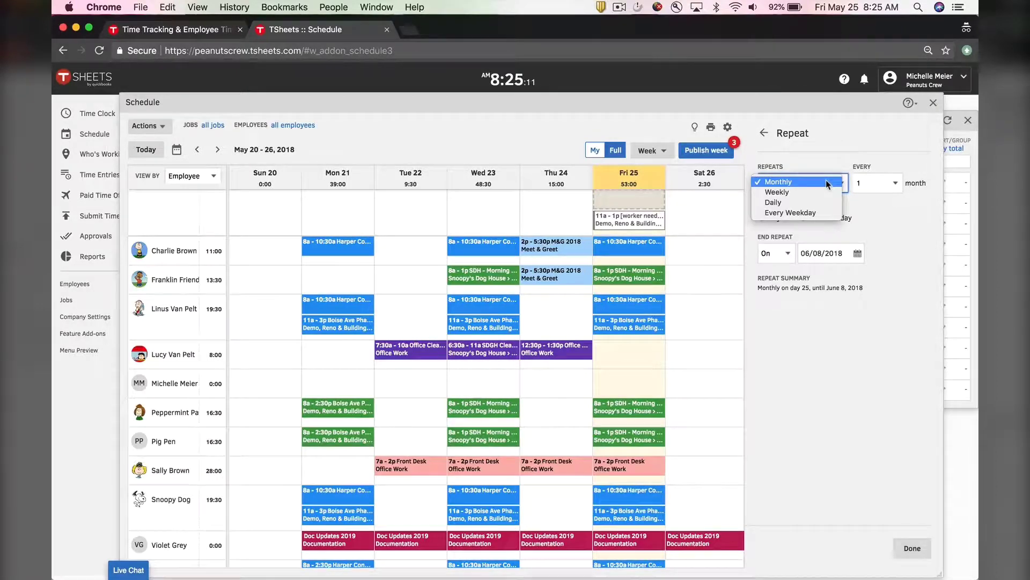
pyautogui.click(805, 203)
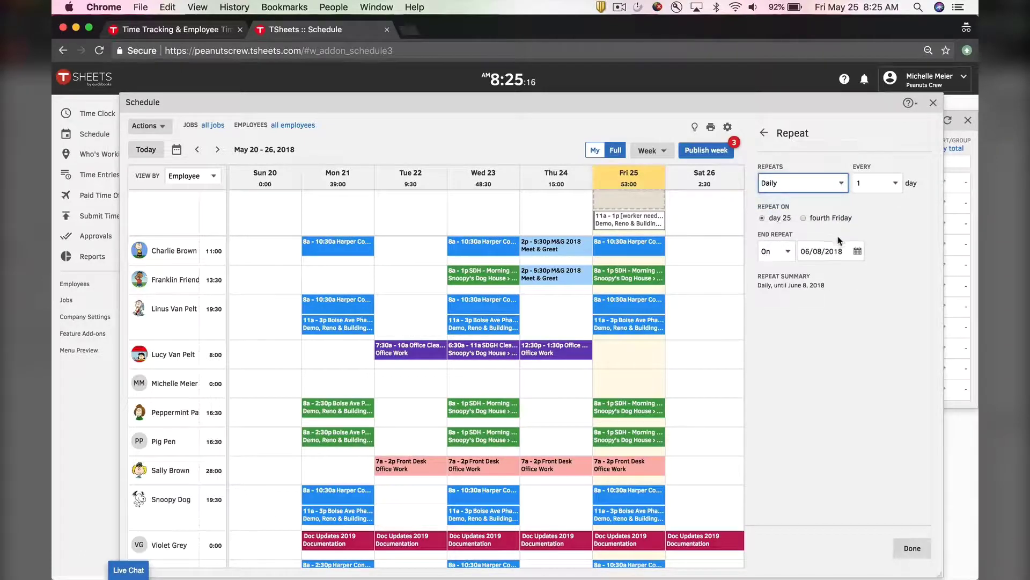
pyautogui.click(899, 186)
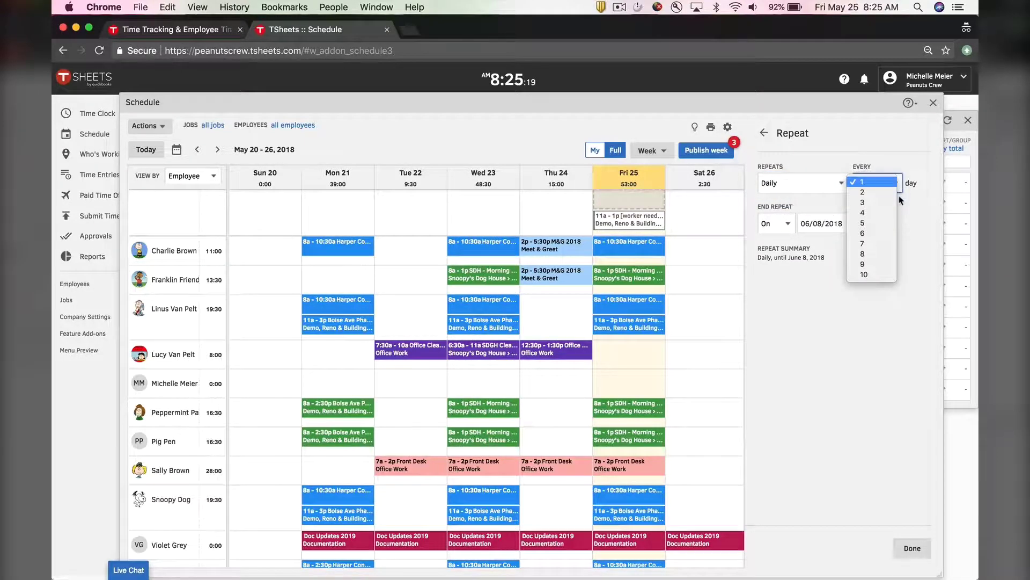
pyautogui.click(830, 190)
pyautogui.click(829, 190)
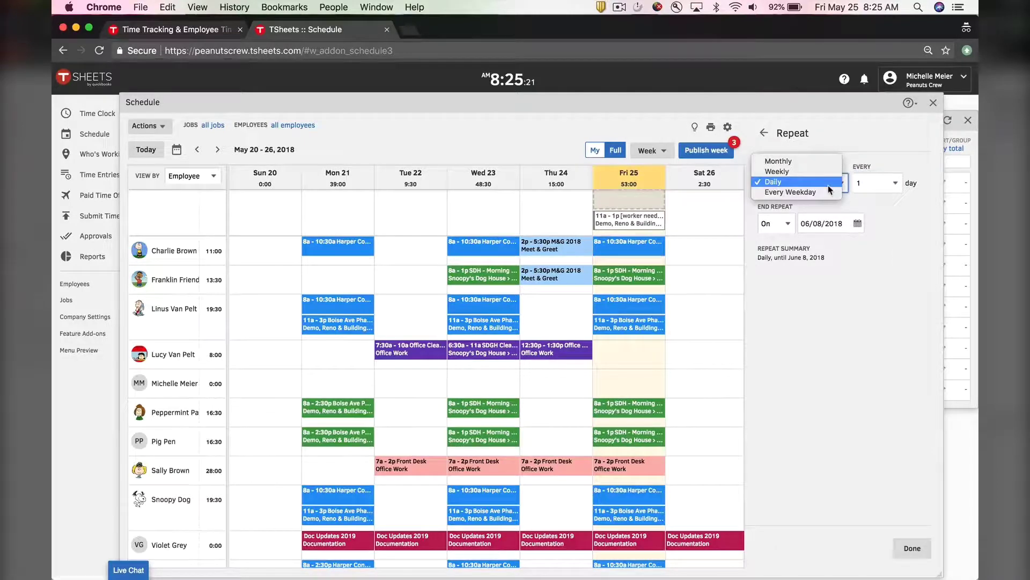
pyautogui.click(826, 192)
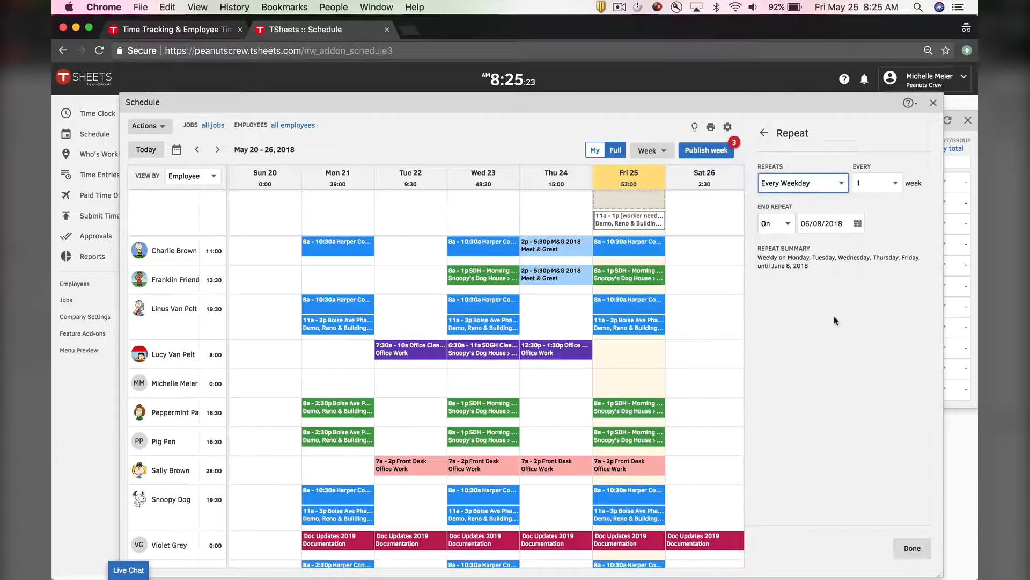
pyautogui.click(765, 139)
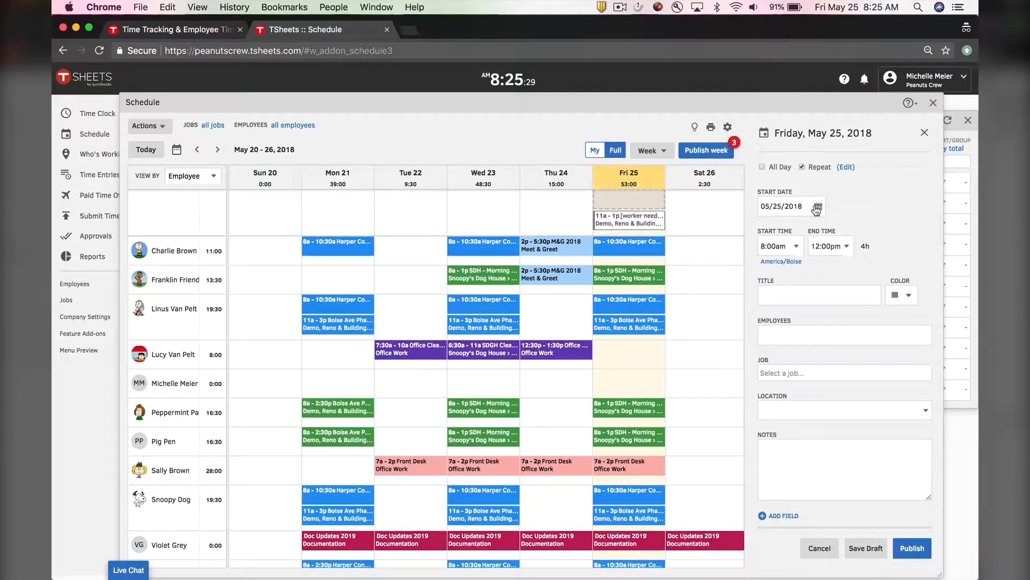
# Title the new shift P&Z and set its color to Light Blue.
pyautogui.click(844, 294)
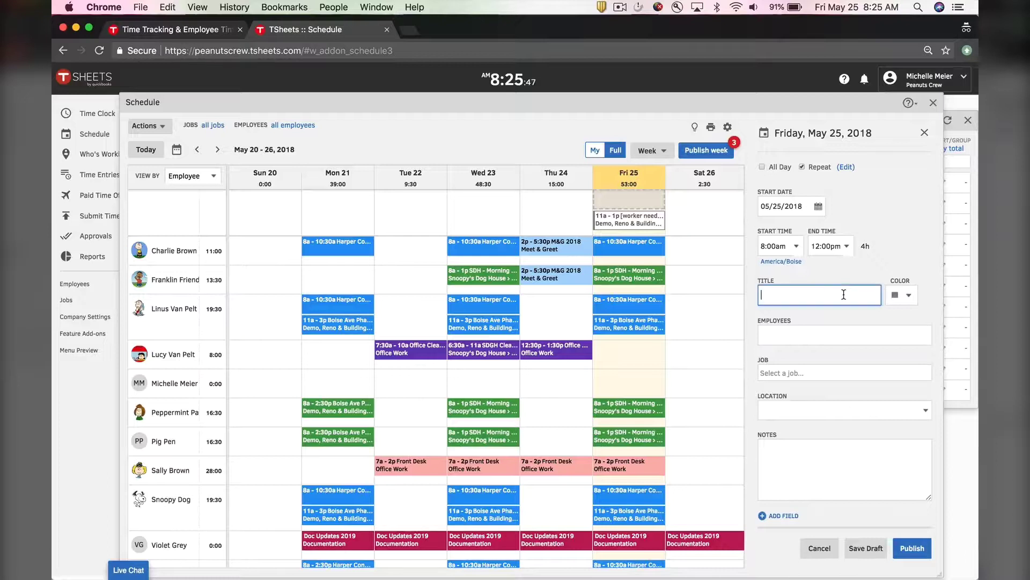
pyautogui.write('P&Z')
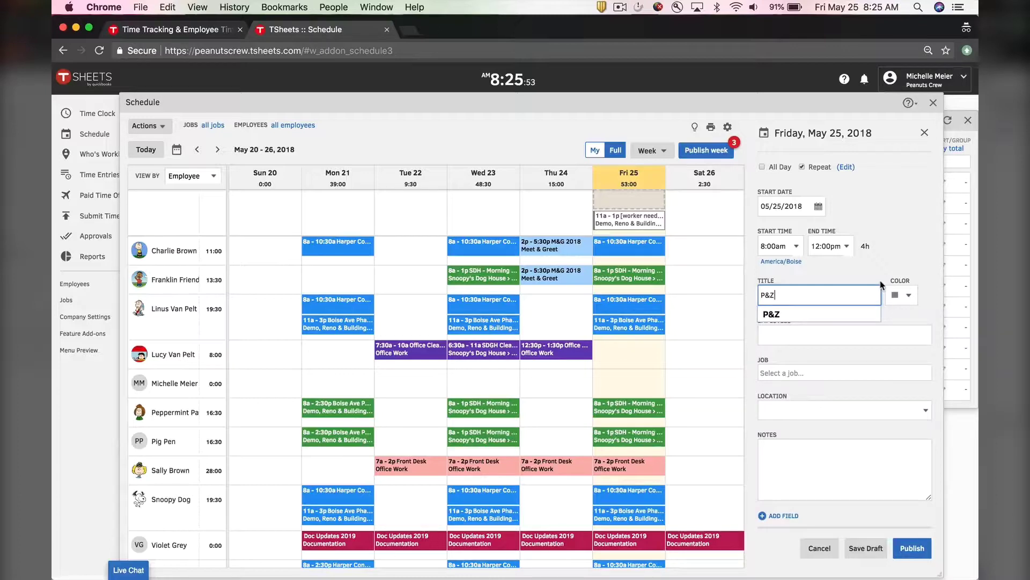
pyautogui.click(886, 277)
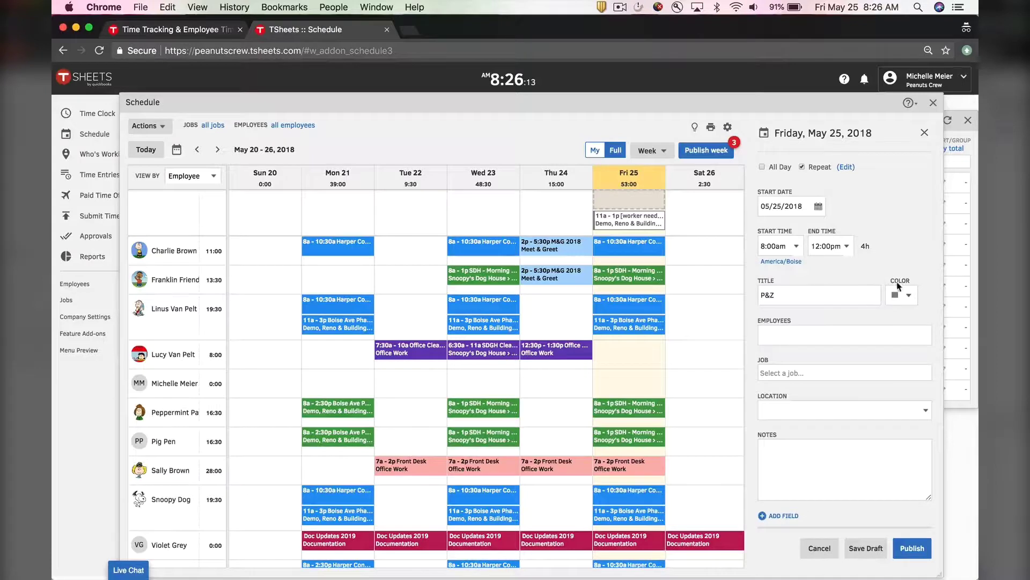
pyautogui.click(908, 307)
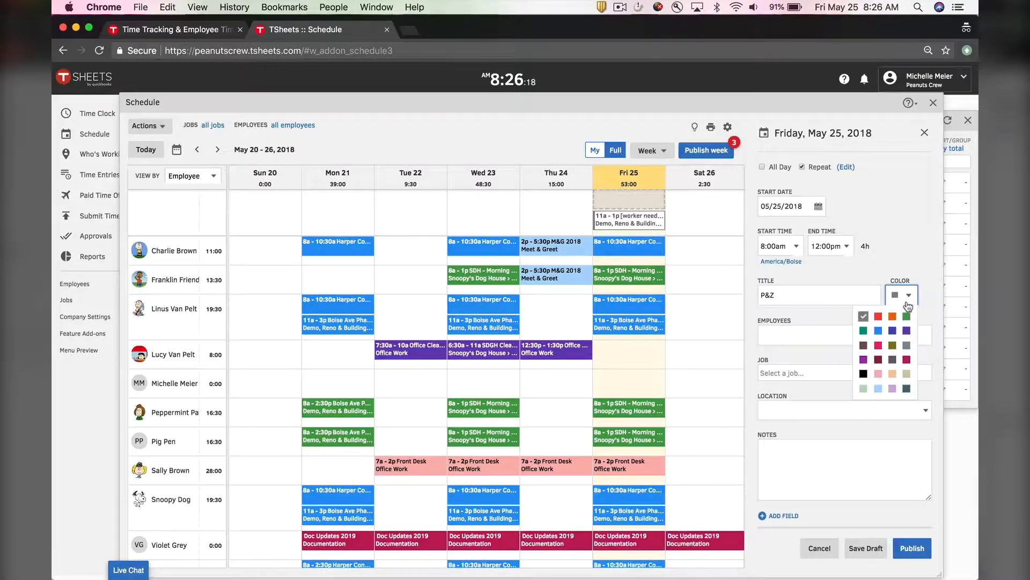
pyautogui.click(879, 389)
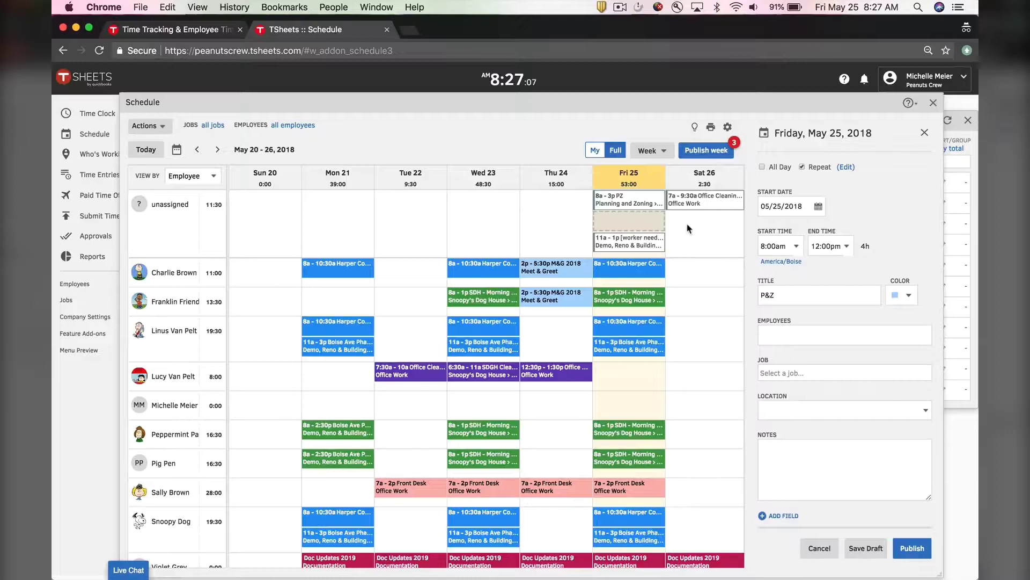
# Assign the P&Z shift to the two employees in the Managers group.
pyautogui.click(823, 334)
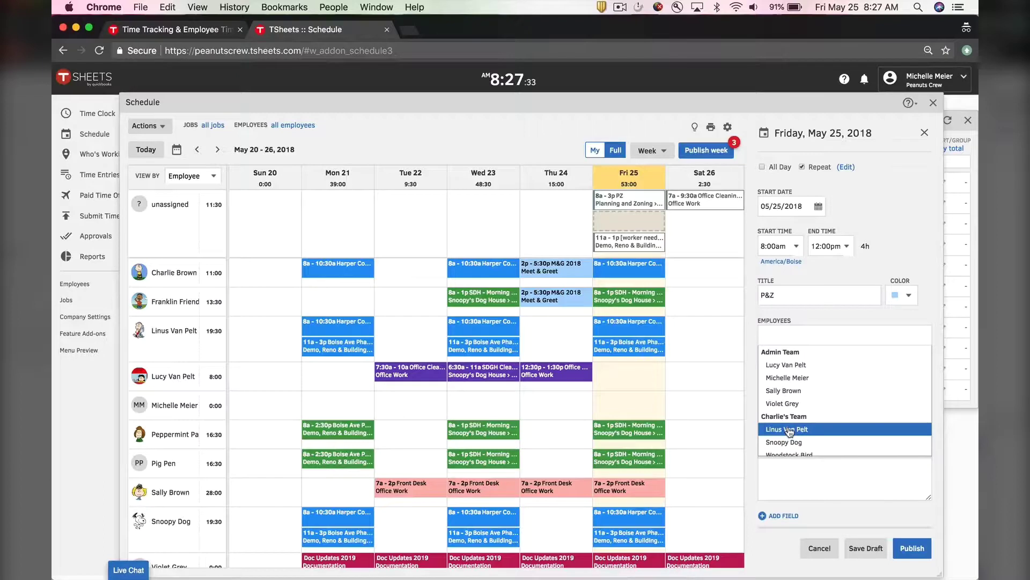
pyautogui.scroll(-5, 798, 395)
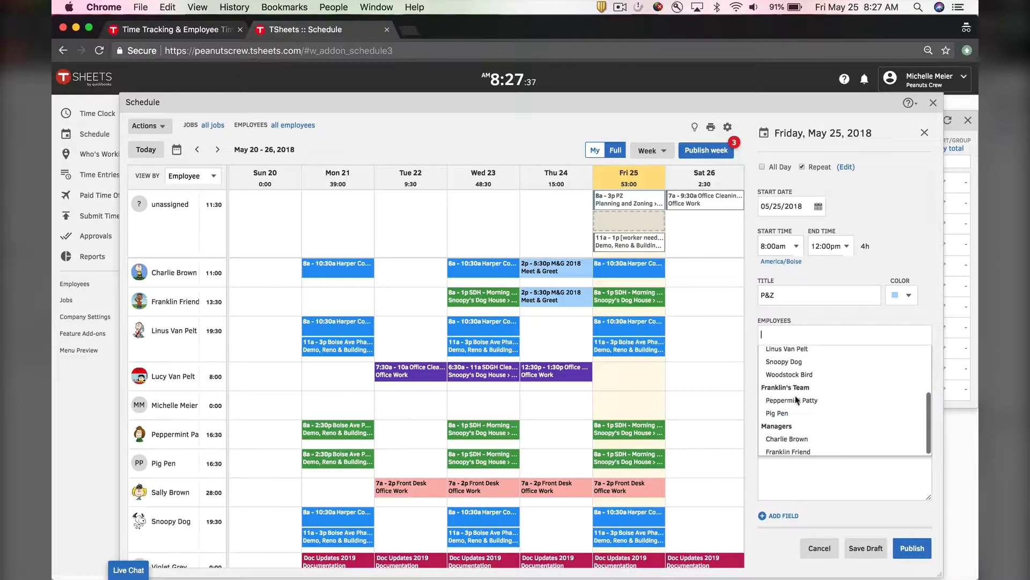
pyautogui.click(798, 437)
pyautogui.click(831, 336)
pyautogui.scroll(-5, 829, 355)
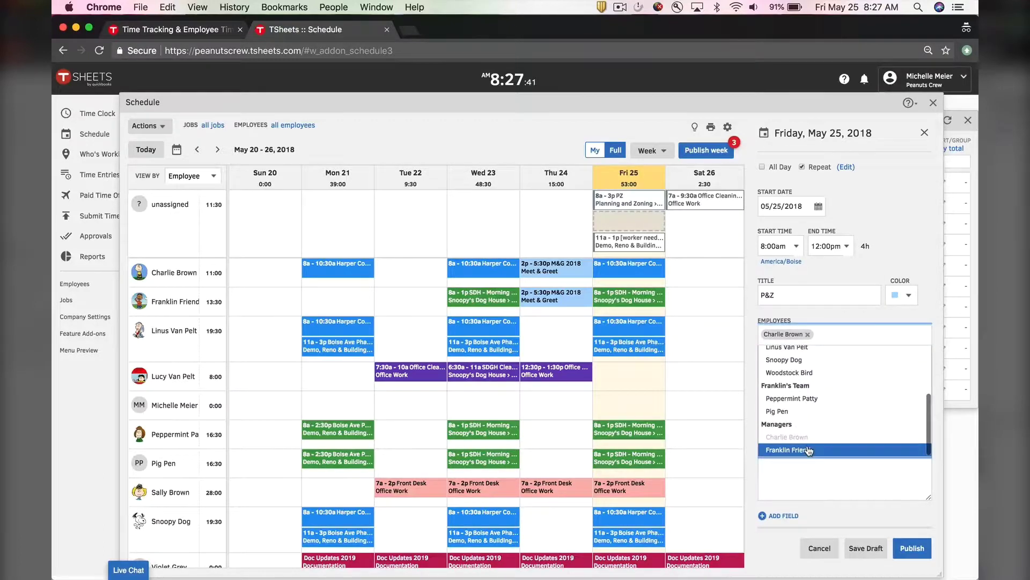
pyautogui.click(811, 448)
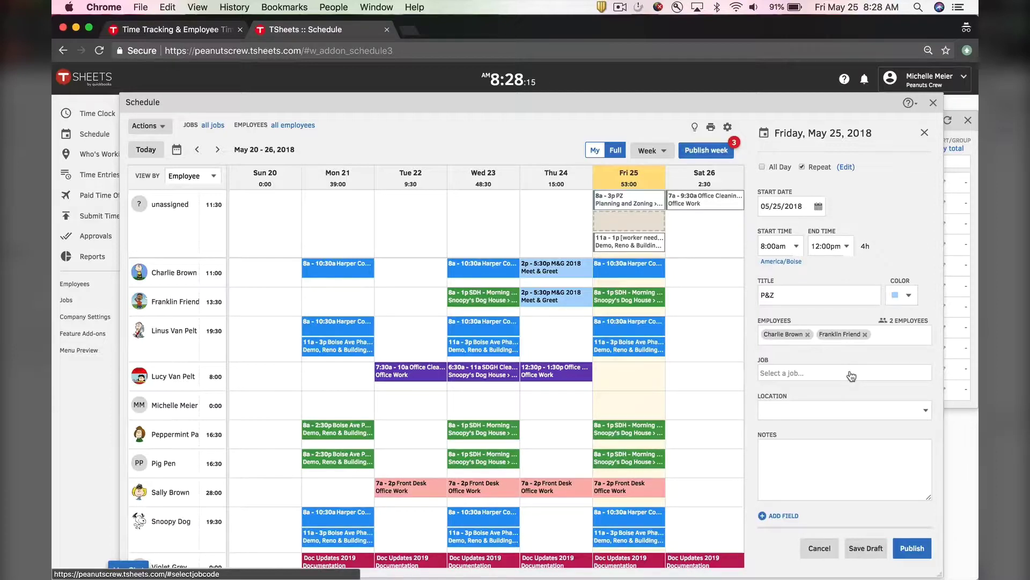
# Set the shift's job to PO 928 under Planning and Zoning.
pyautogui.click(829, 378)
pyautogui.scroll(-5, 821, 408)
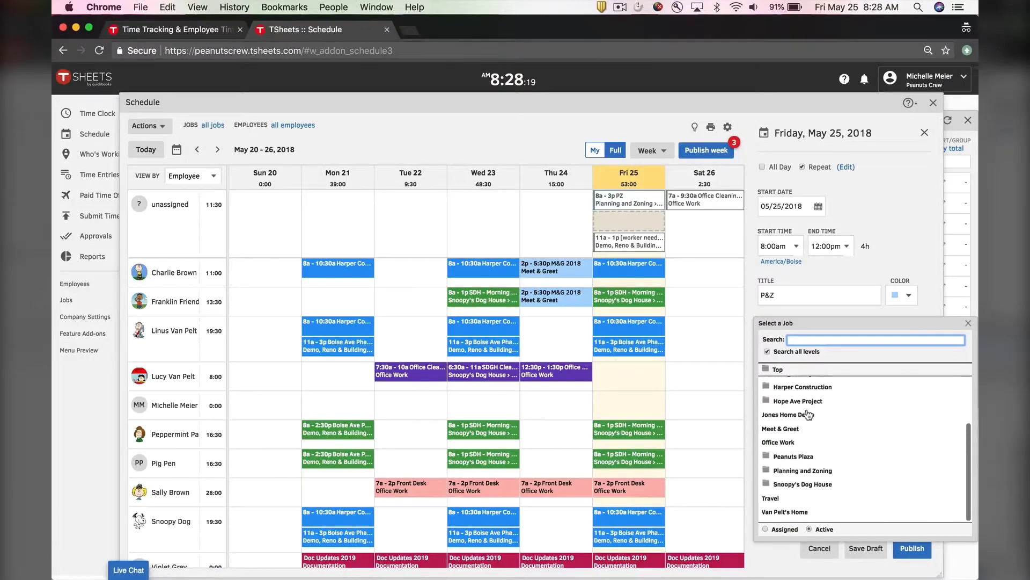
pyautogui.click(792, 469)
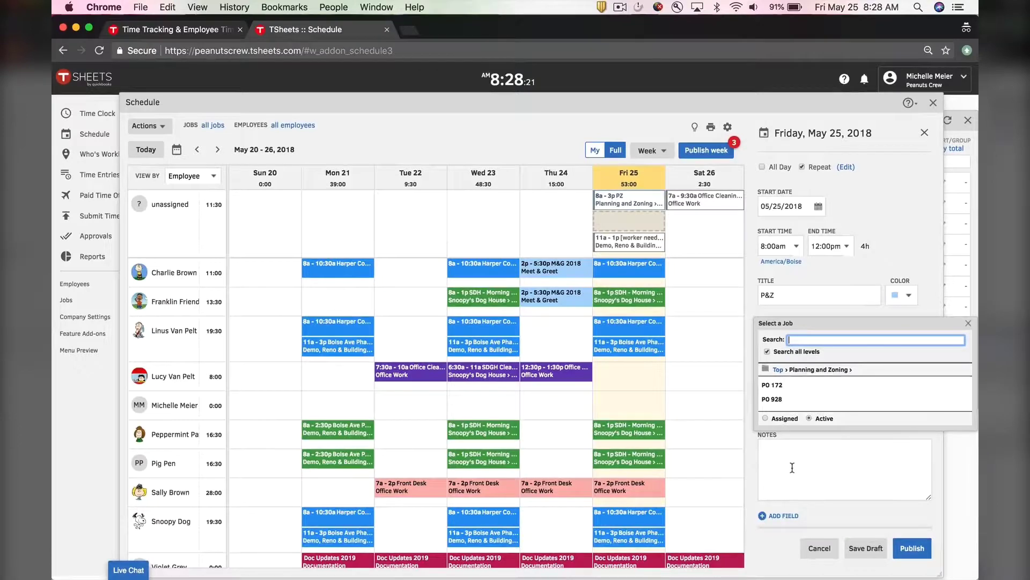
pyautogui.click(783, 400)
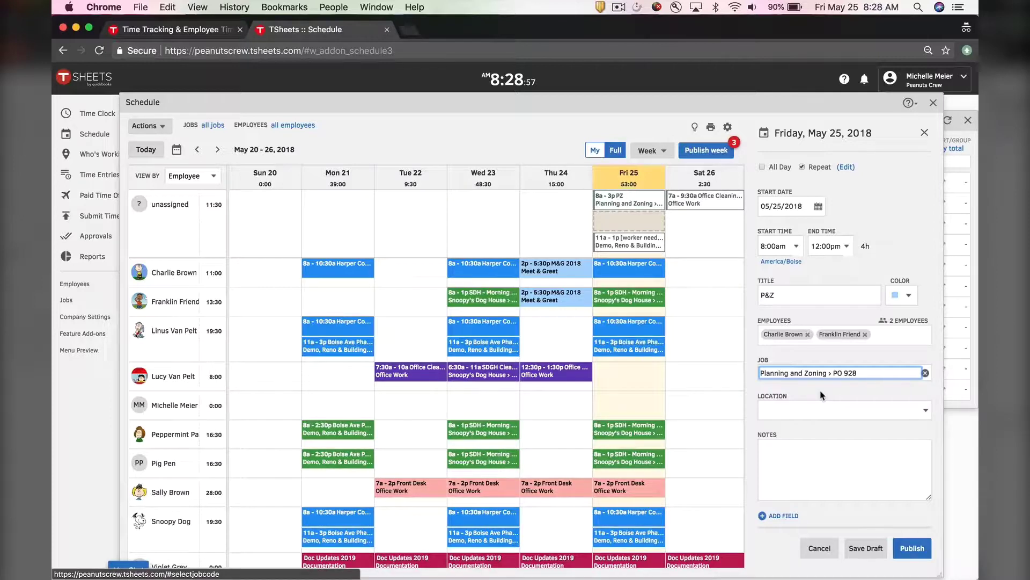
# Fill in the shift's location with the work site's street address, choosing it from the suggested addresses.
pyautogui.click(809, 411)
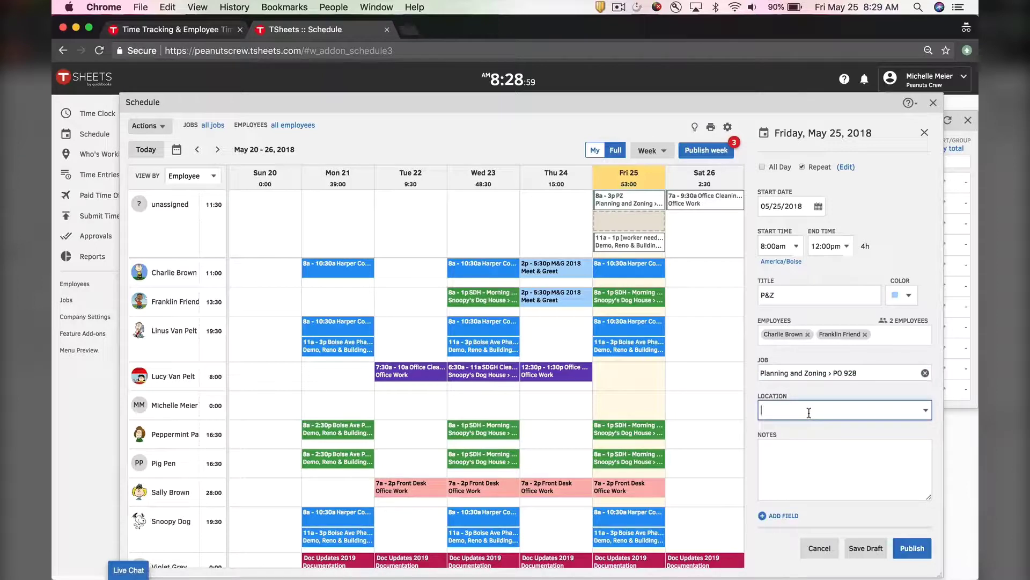
pyautogui.write('283')
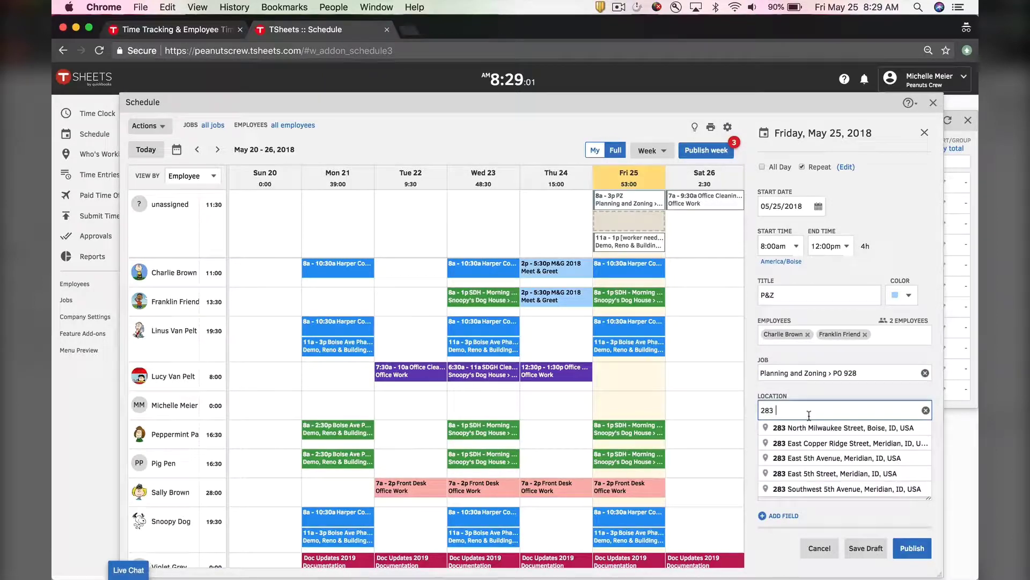
pyautogui.click(813, 433)
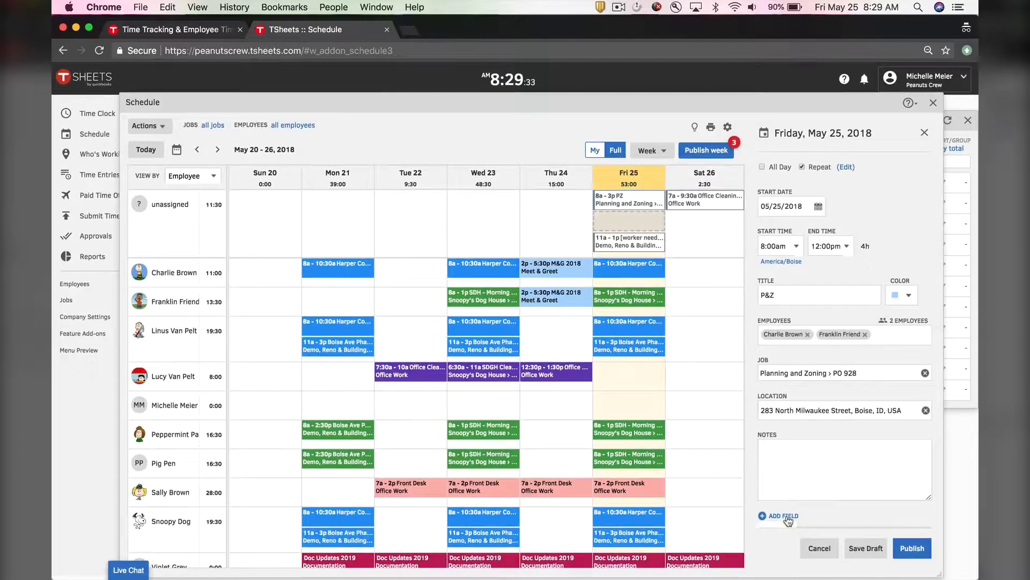
# Add the Task field to the shift with the value Estimating, and publish the shift.
pyautogui.click(786, 516)
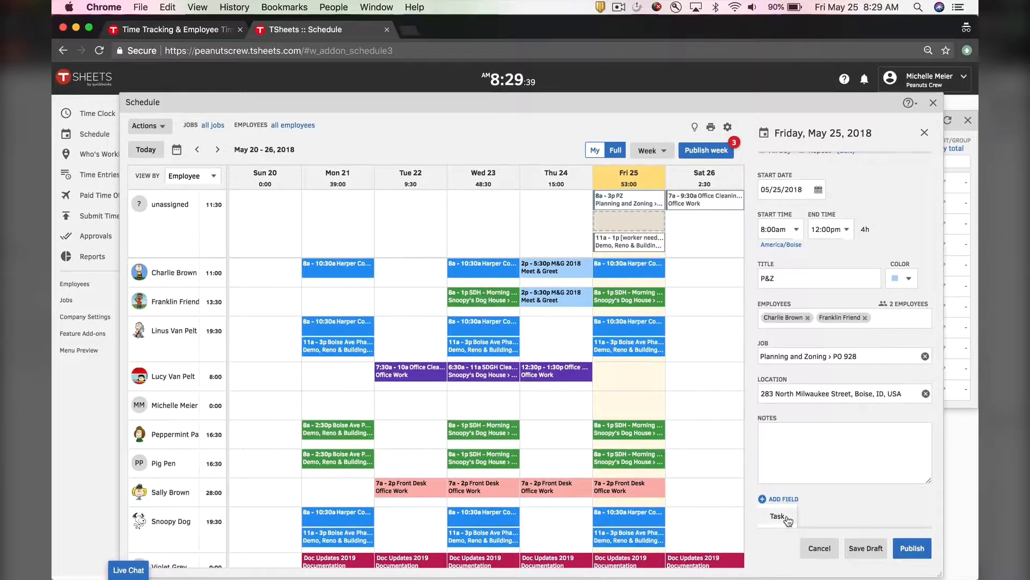
pyautogui.click(786, 518)
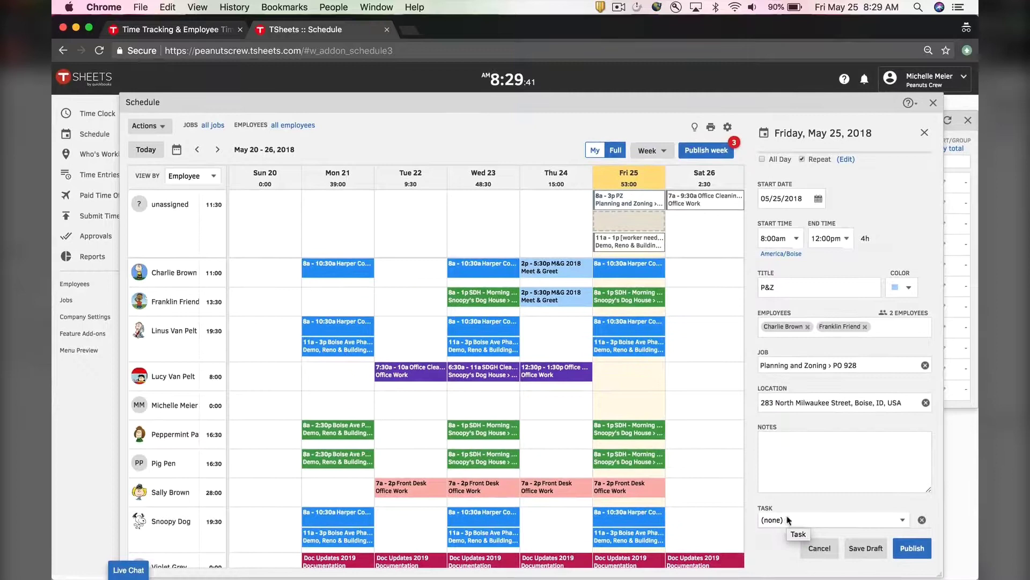
pyautogui.click(787, 520)
pyautogui.scroll(-3, 786, 531)
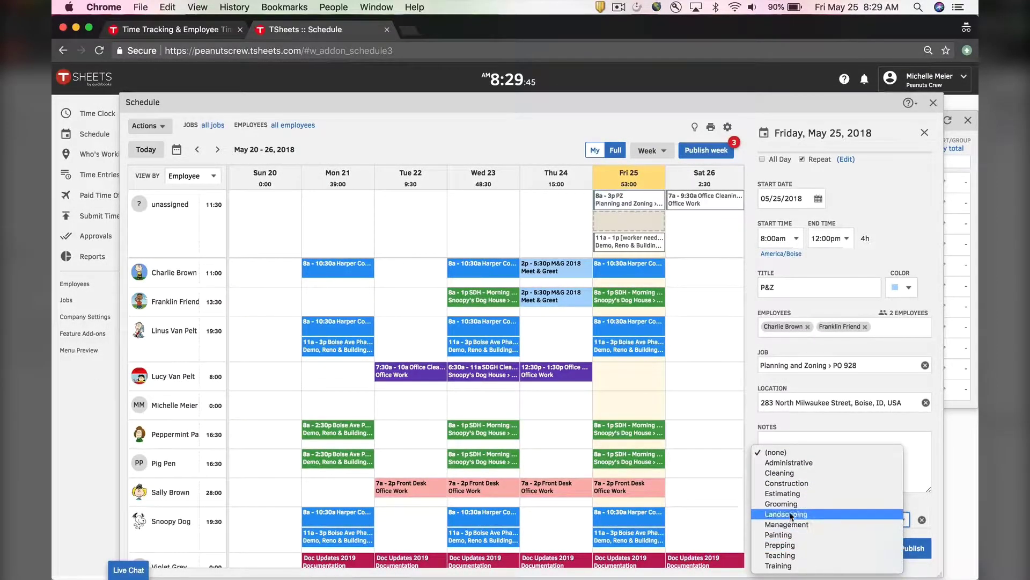
pyautogui.click(792, 494)
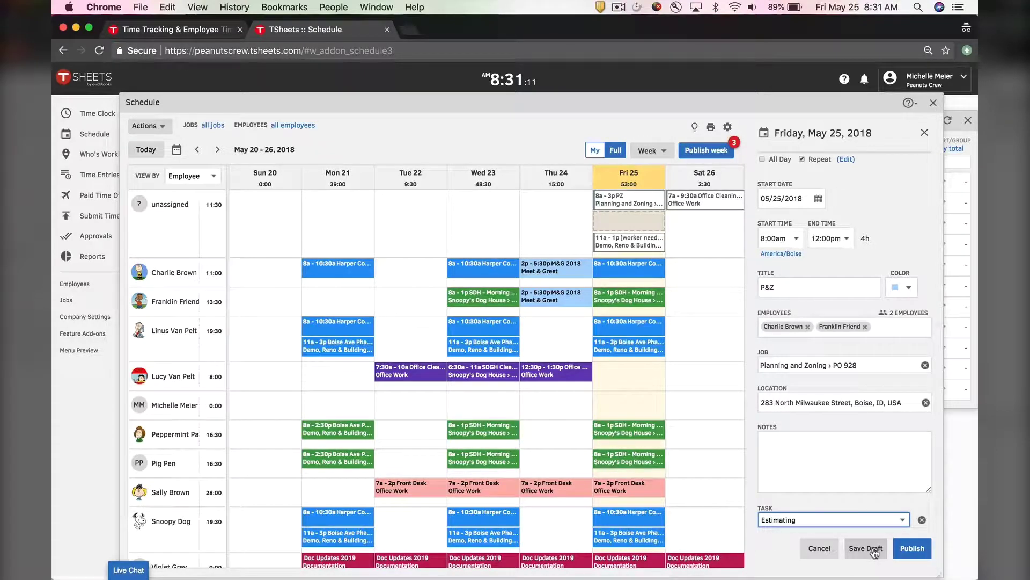
pyautogui.click(917, 554)
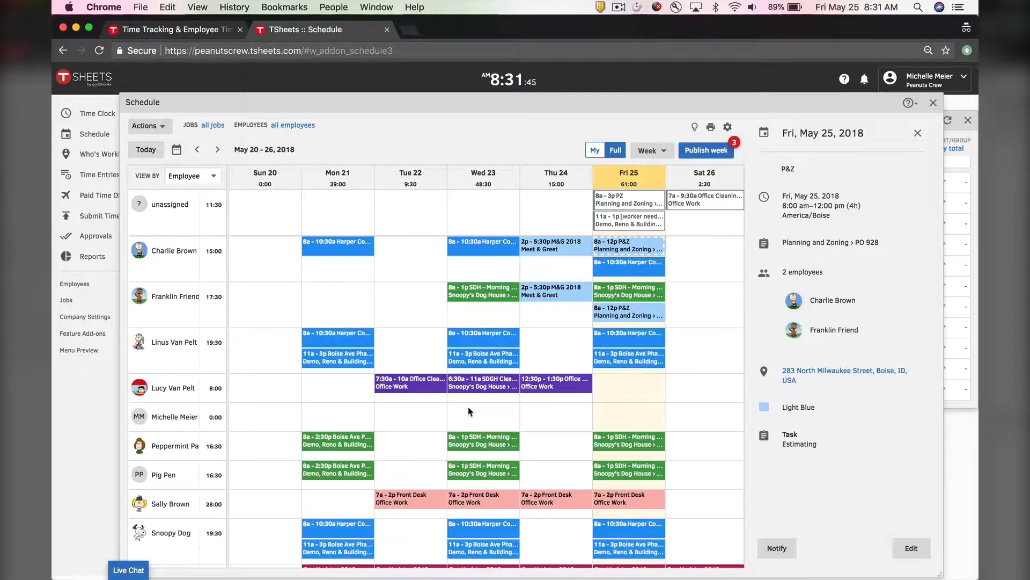
# Set the company notification for published or changed assigned shifts to Ask, save the settings, and close them.
pyautogui.click(104, 320)
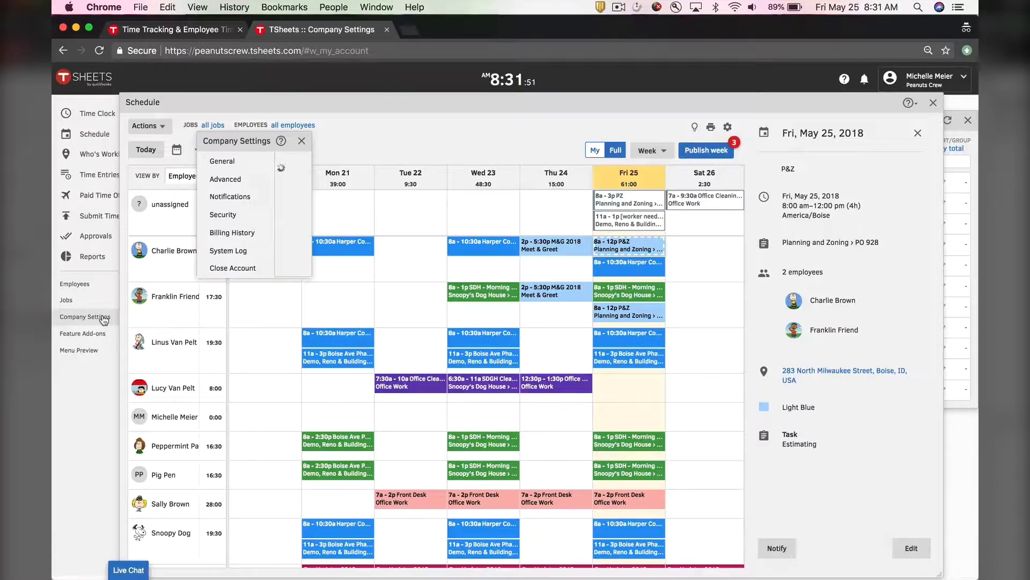
pyautogui.click(232, 199)
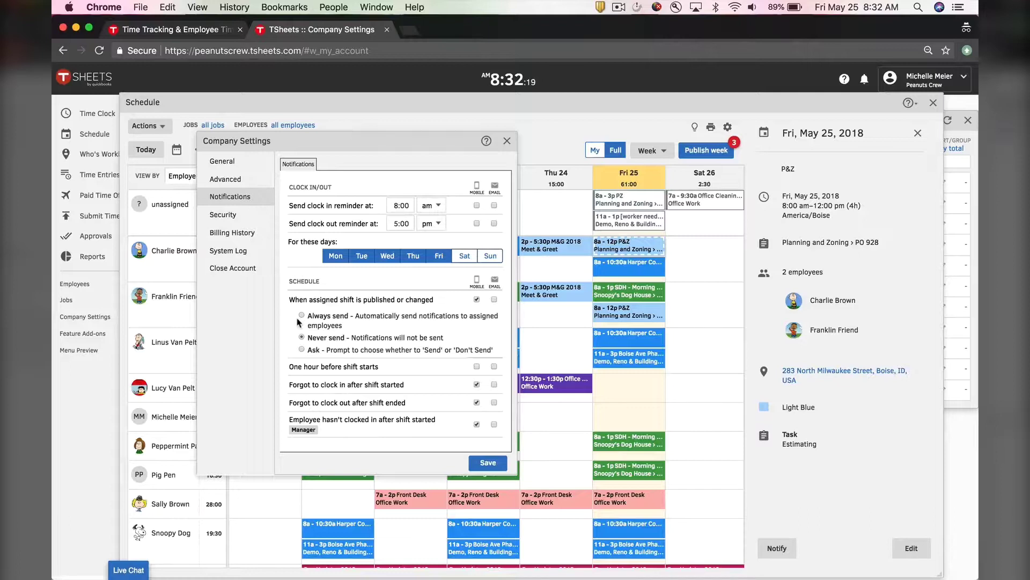
pyautogui.click(302, 349)
pyautogui.scroll(-1, 284, 342)
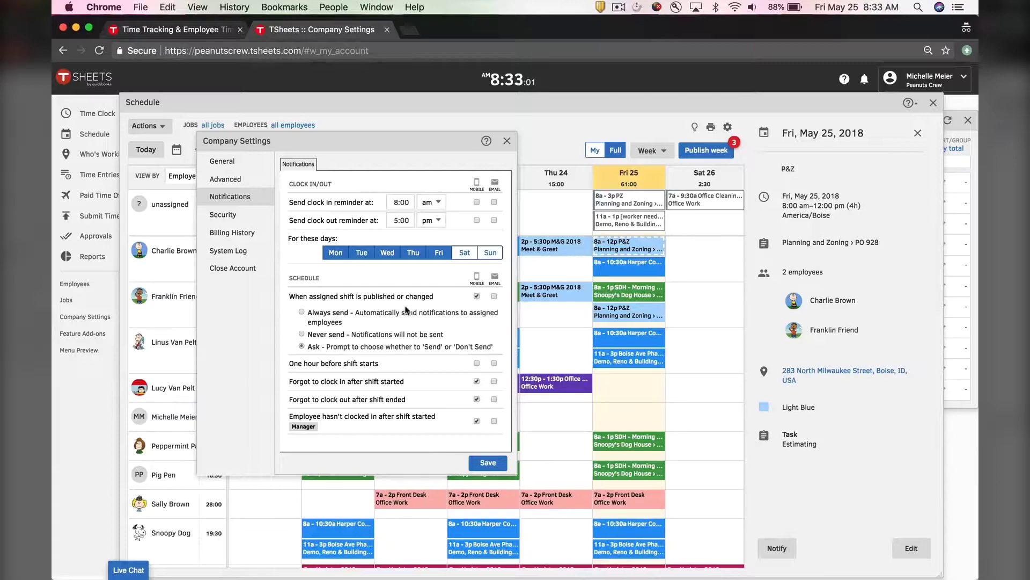
pyautogui.click(492, 465)
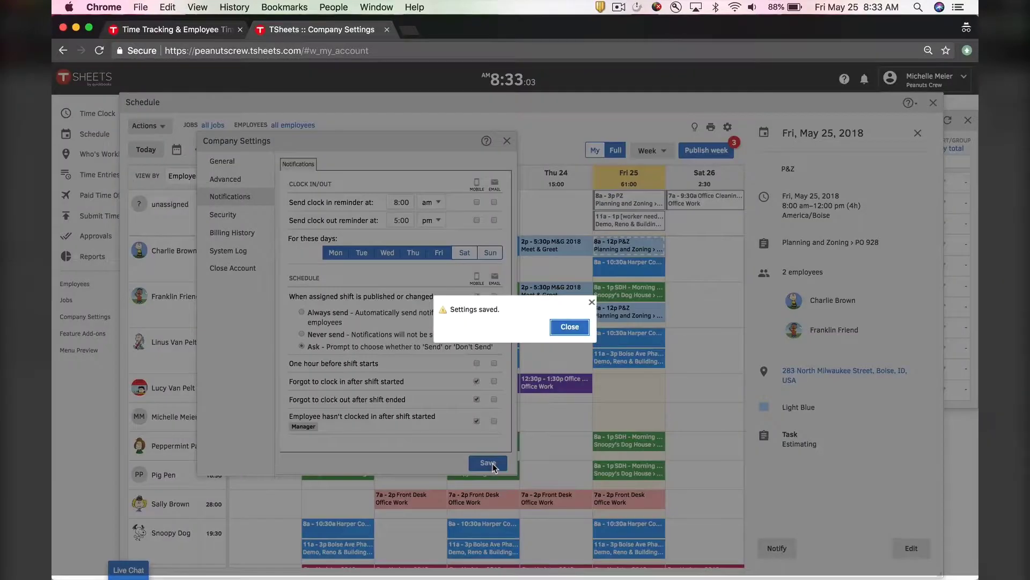
pyautogui.click(571, 328)
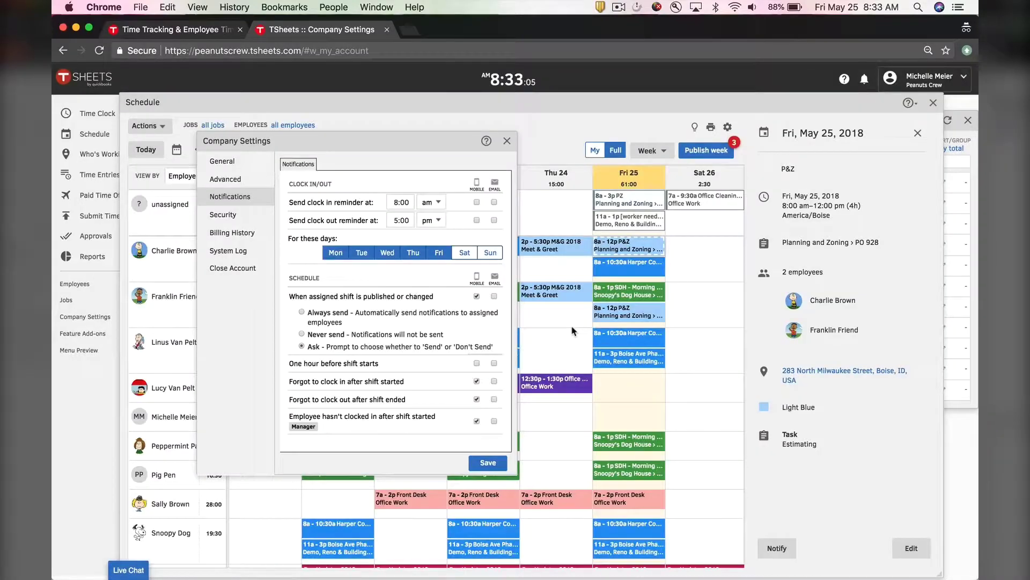
pyautogui.click(508, 141)
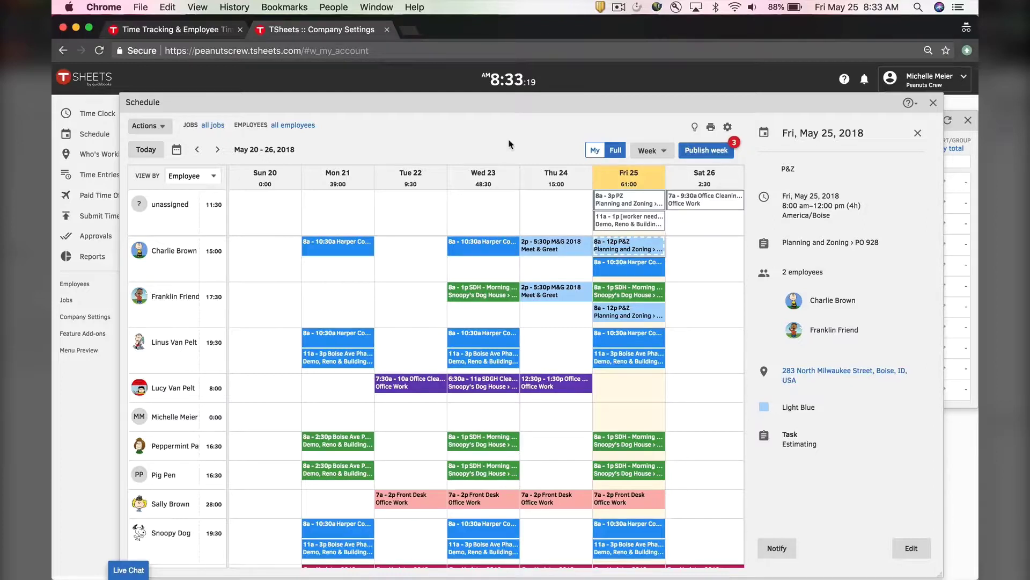
# Close the P&Z shift details and filter the schedule to the Demo, Reno & Building job.
pyautogui.click(920, 136)
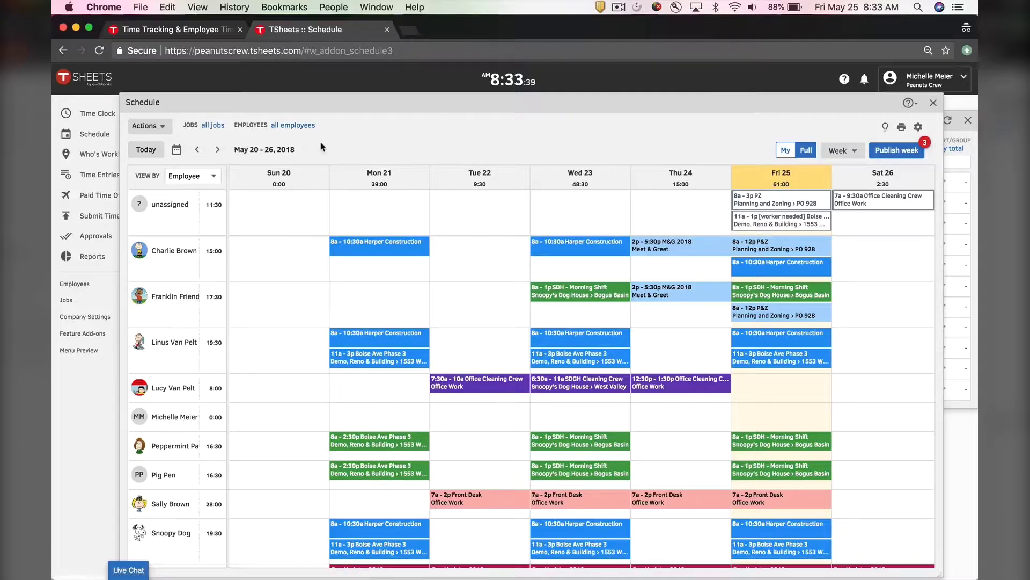
pyautogui.click(216, 126)
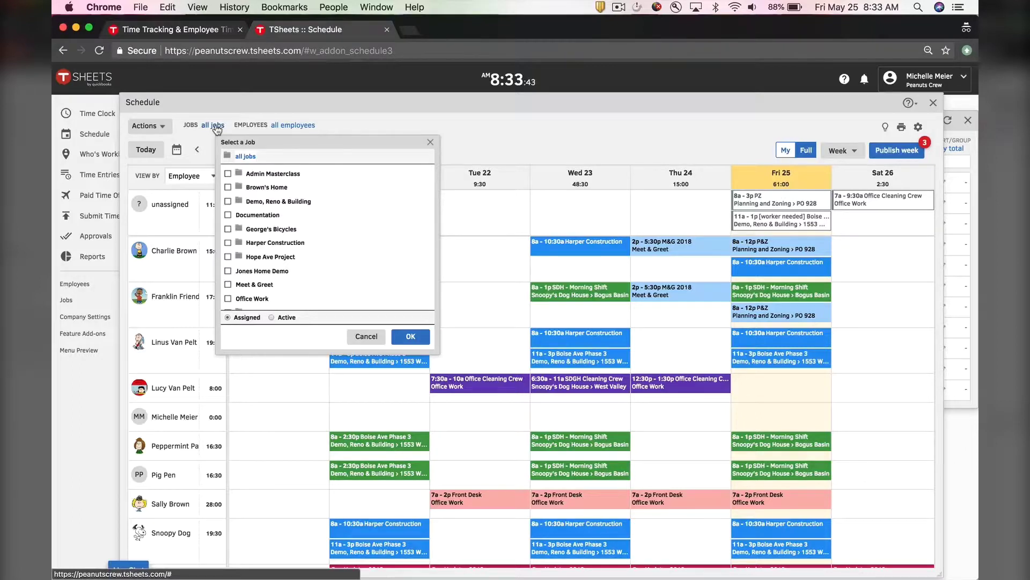
pyautogui.click(228, 202)
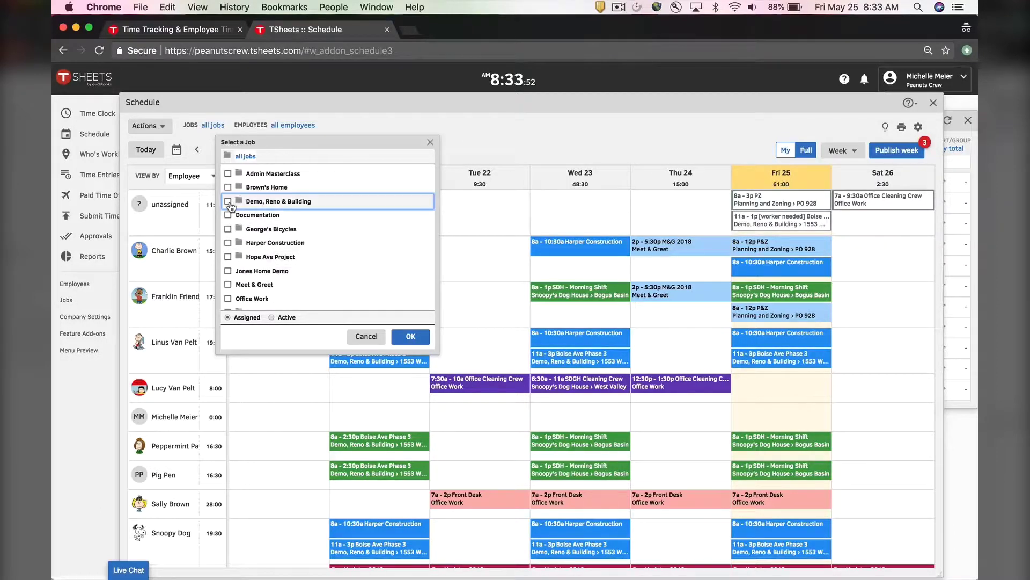
pyautogui.click(411, 336)
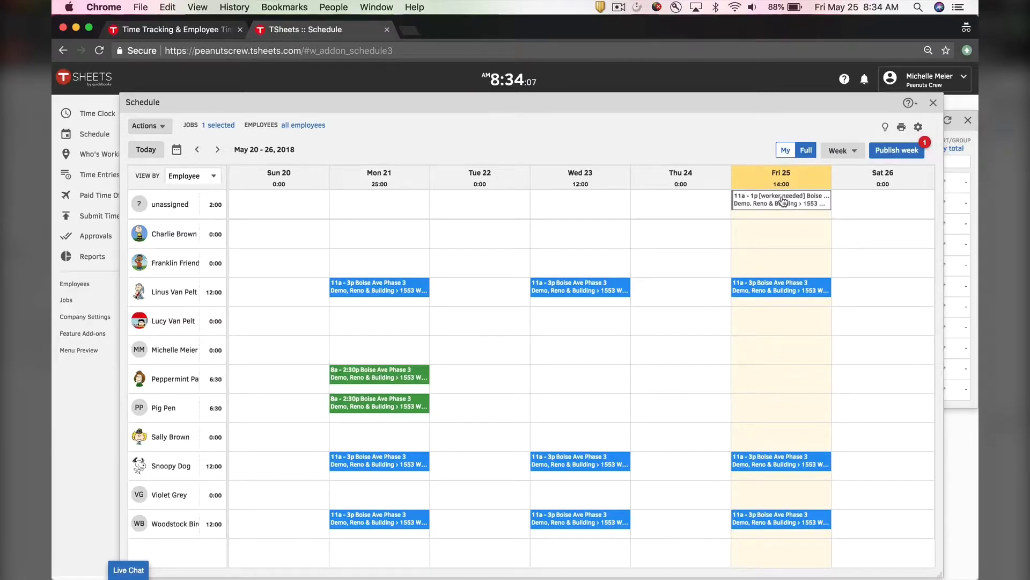
# Assign the unassigned Friday 11a - 1p [worker needed] shift to the signed-in account holder, and close its details.
pyautogui.moveTo(783, 202); pyautogui.dragTo(762, 342)
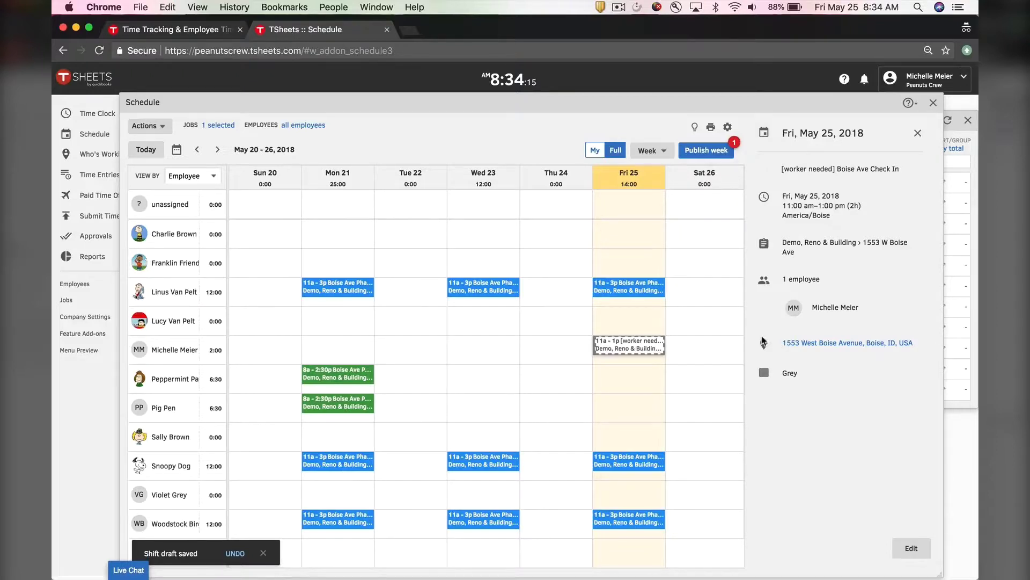
pyautogui.click(917, 133)
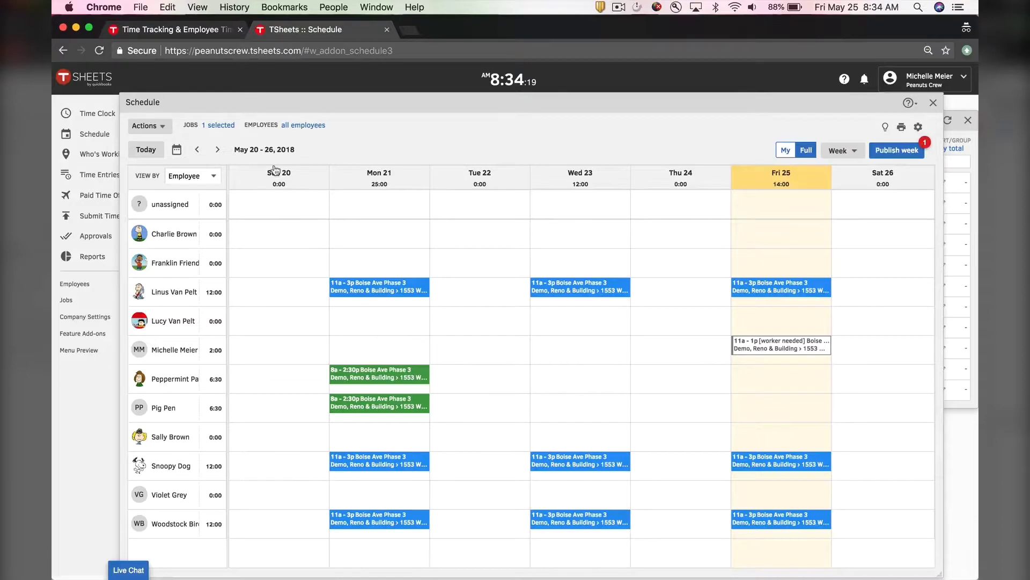
# Remove the Demo, Reno & Building job filter so the schedule shows all jobs.
pyautogui.click(221, 125)
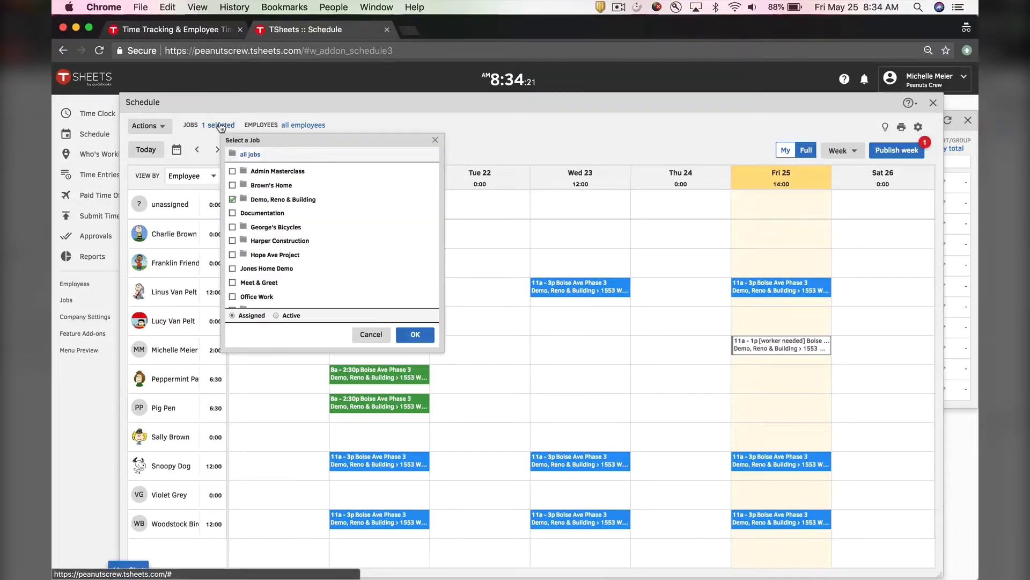
pyautogui.click(231, 200)
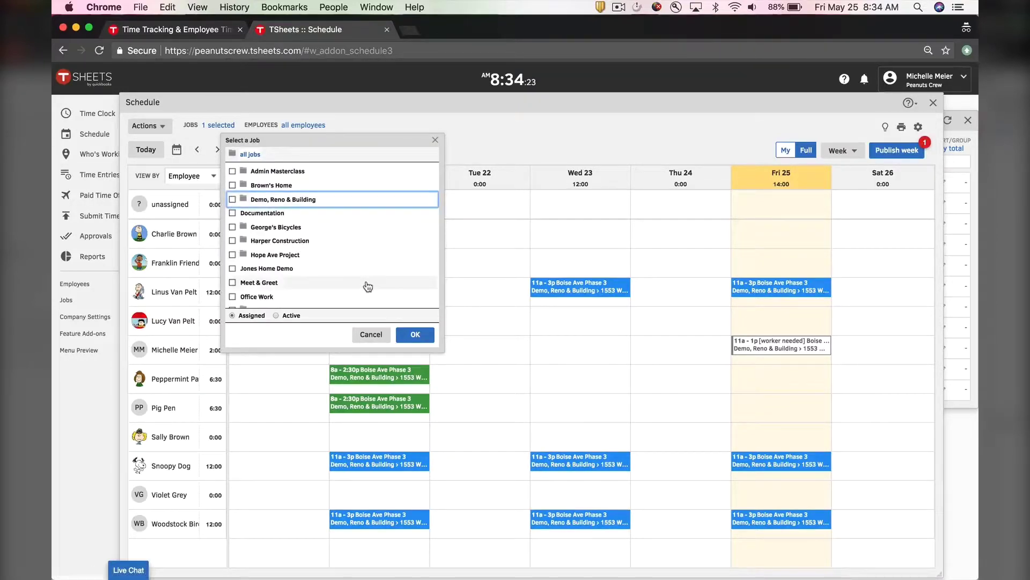
pyautogui.click(415, 335)
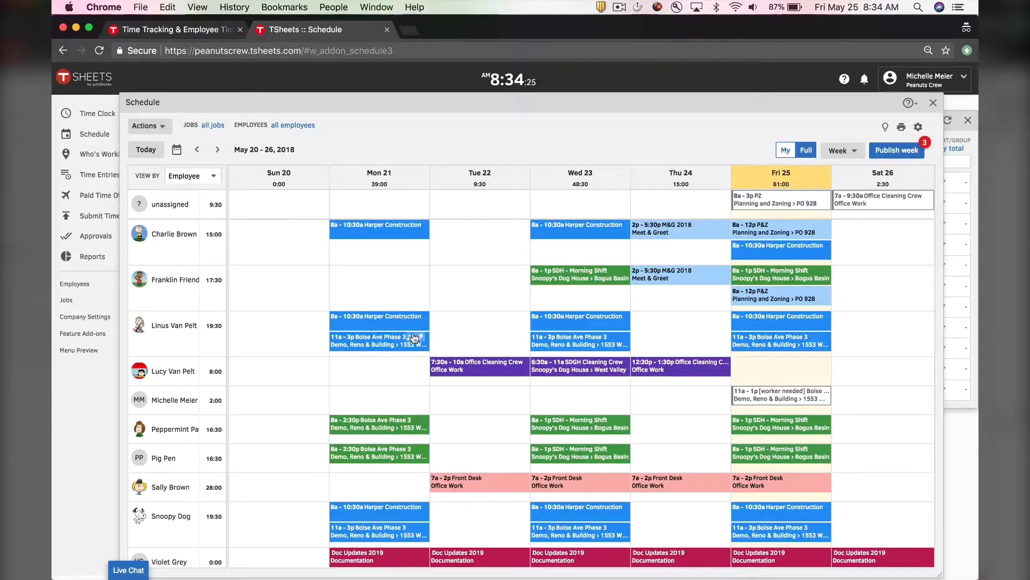
# Filter the full schedule to show only the employees in the Charlie's Team group.
pyautogui.click(285, 127)
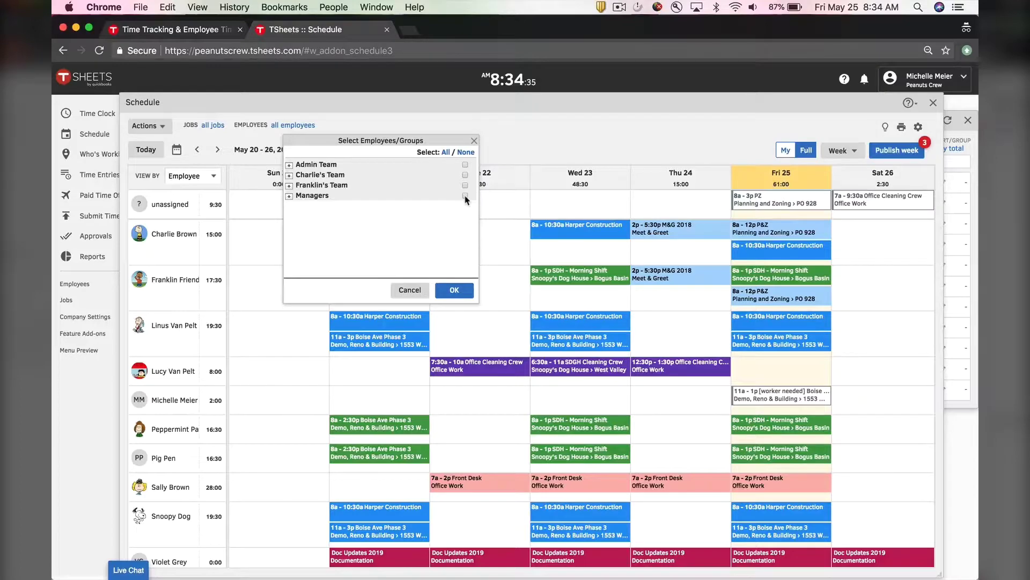
pyautogui.click(464, 174)
pyautogui.click(453, 290)
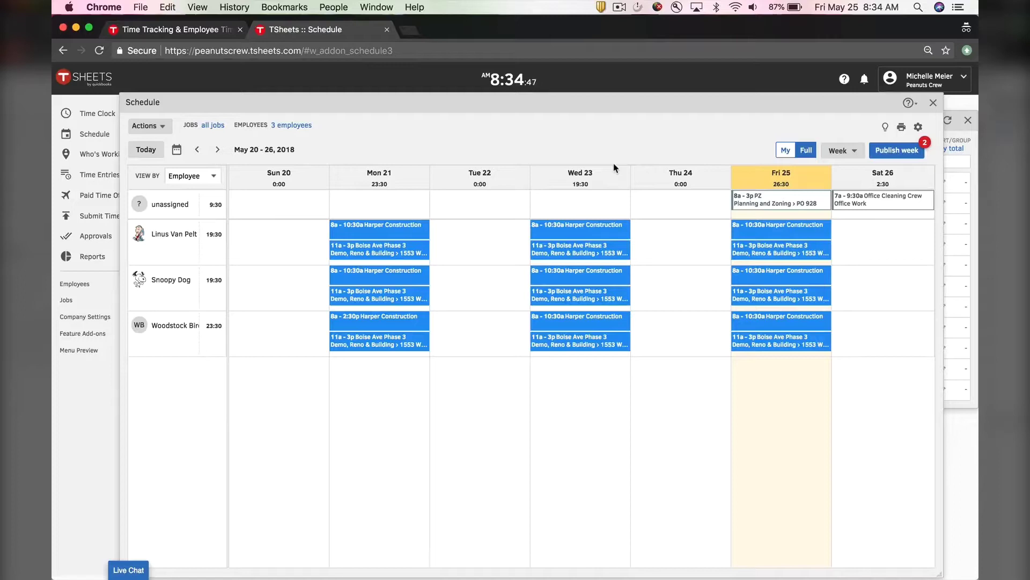
# Remove the Charlie's Team filter so the schedule shows all employees.
pyautogui.click(293, 127)
pyautogui.click(464, 177)
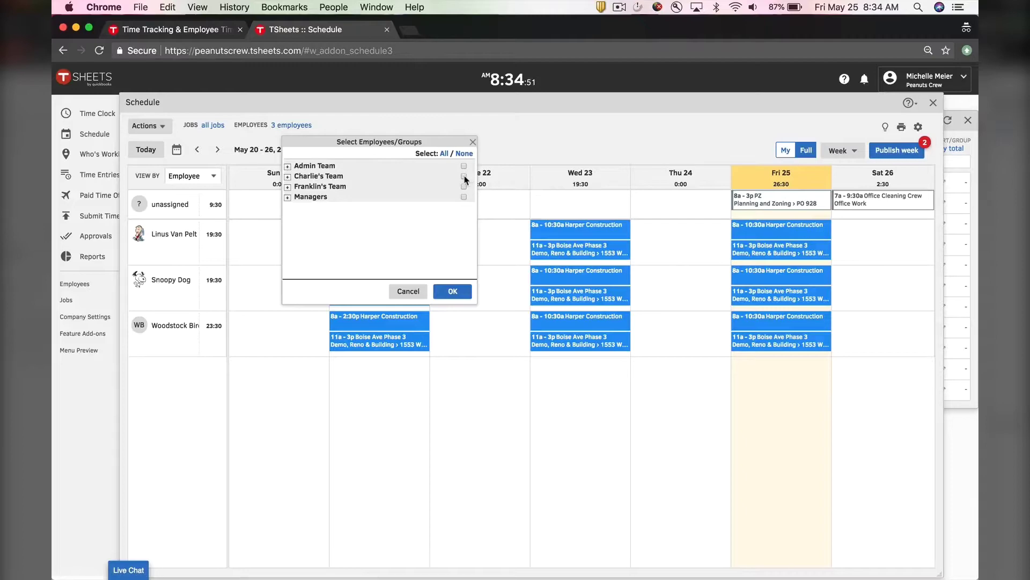
pyautogui.click(456, 291)
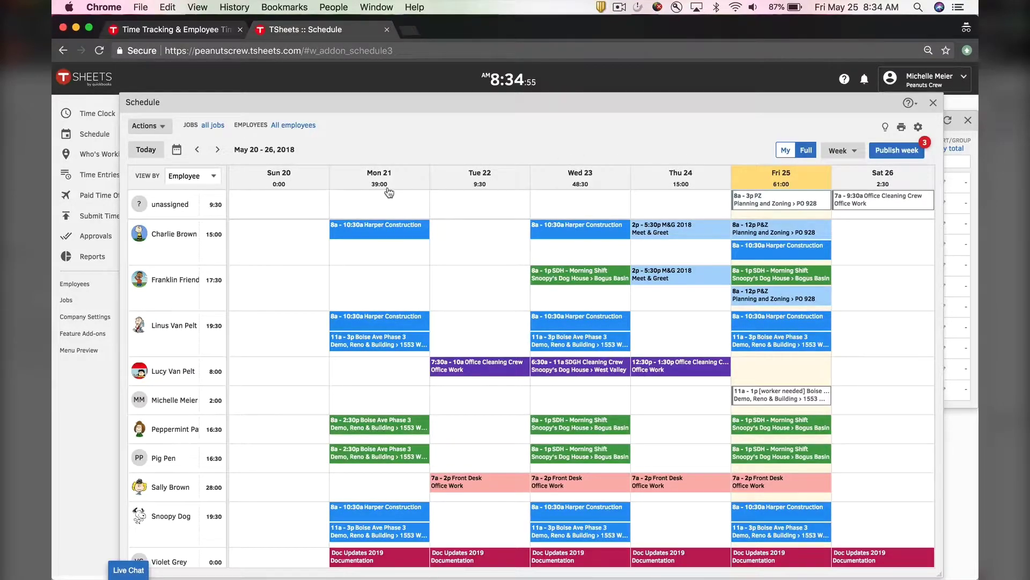
# Look at the schedule's date picker and close it, and view the personal schedule before returning to the full schedule.
pyautogui.click(176, 150)
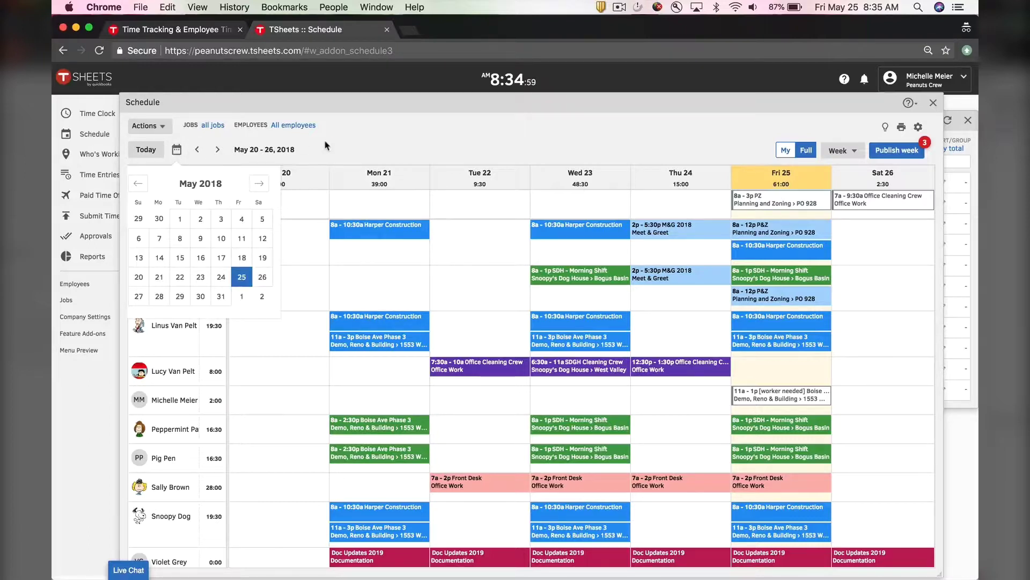
pyautogui.click(344, 148)
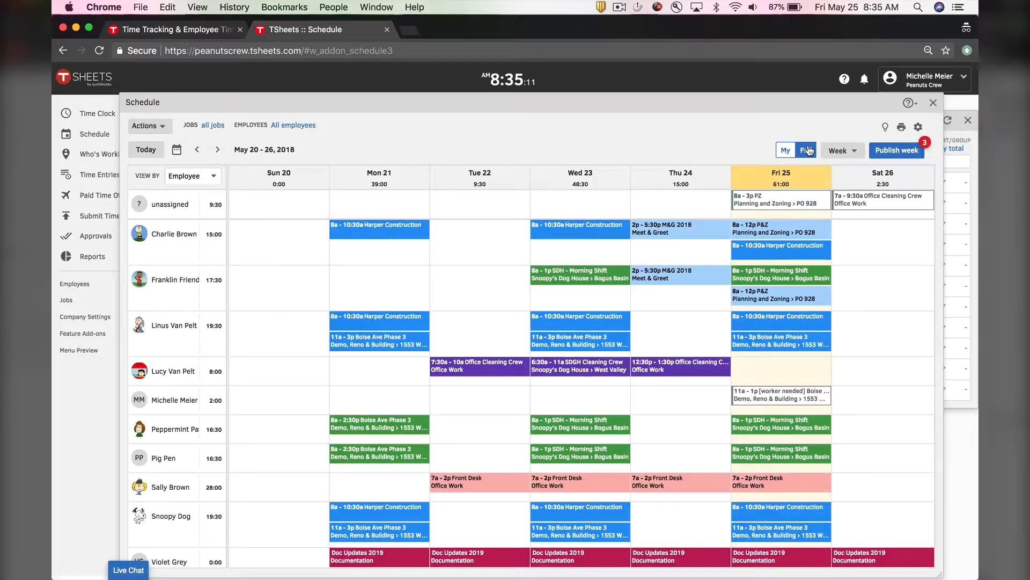
pyautogui.click(784, 152)
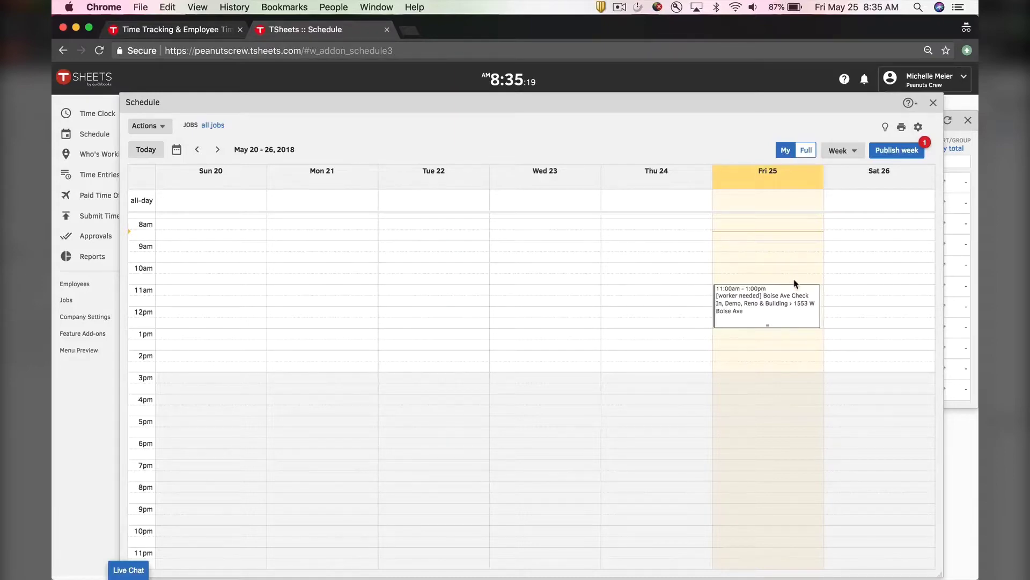
pyautogui.click(808, 153)
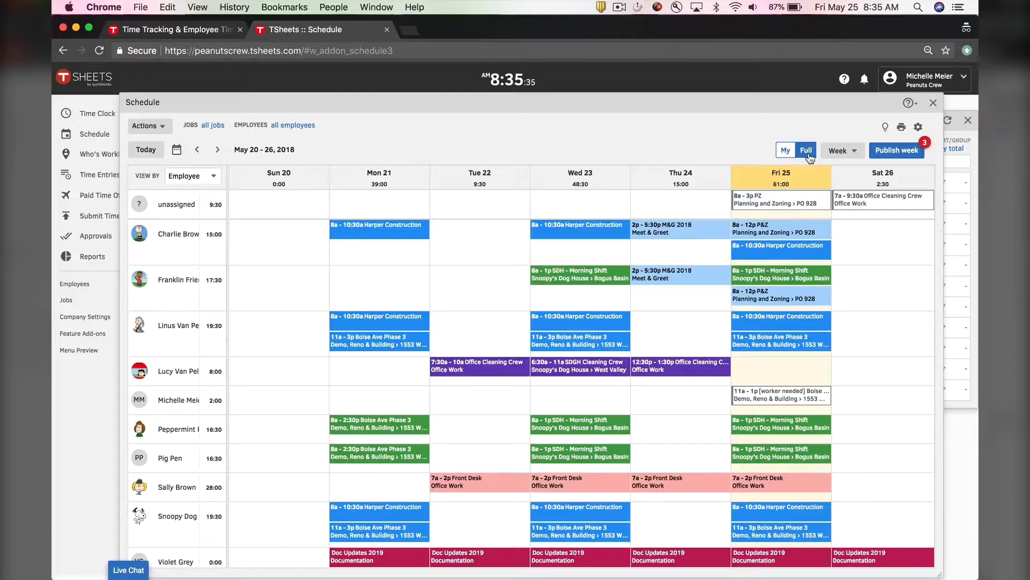
# View the full schedule by day and by month, and return it to the week view.
pyautogui.click(854, 154)
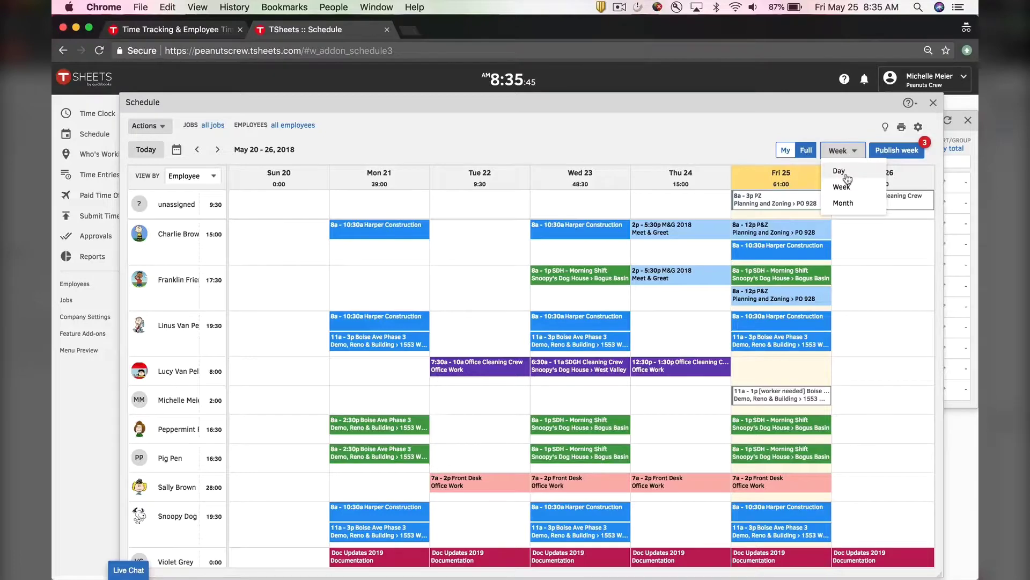
pyautogui.click(840, 172)
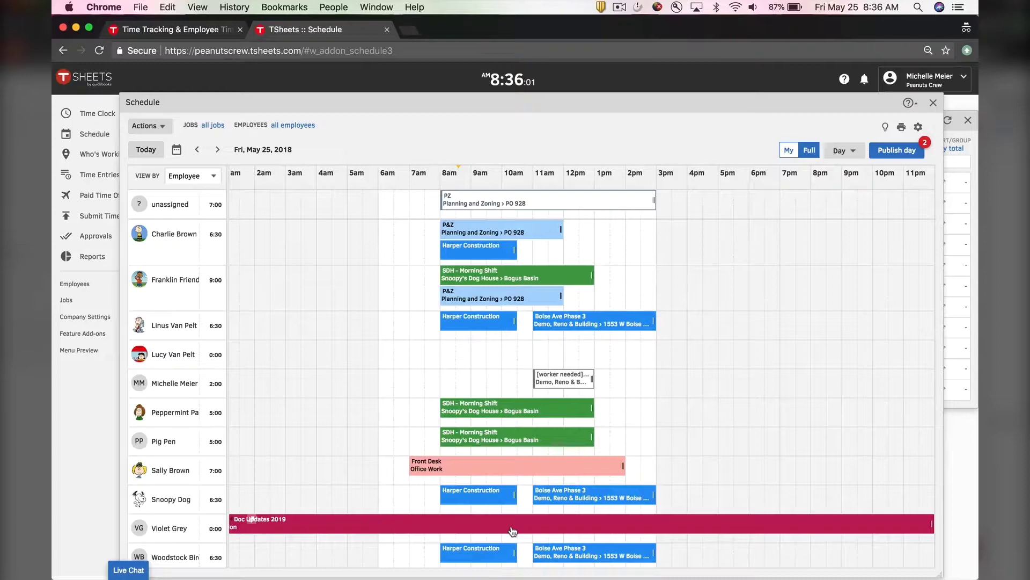
pyautogui.click(853, 154)
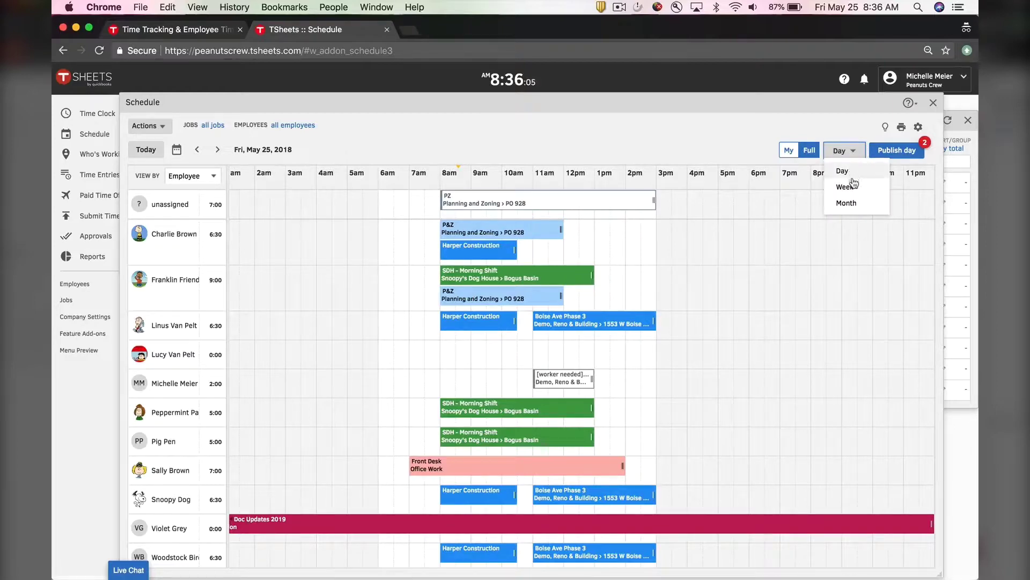
pyautogui.click(850, 204)
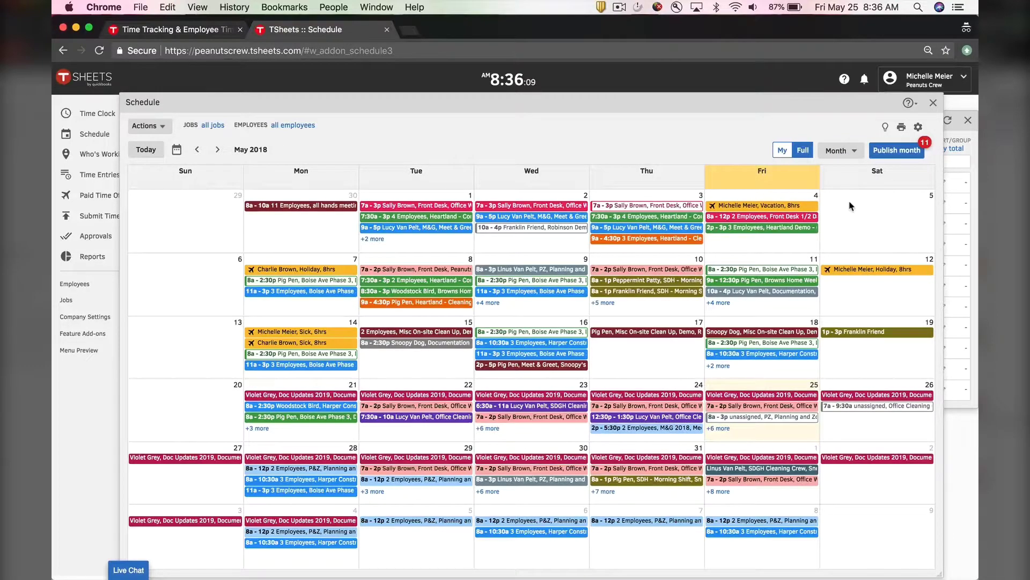
pyautogui.click(857, 152)
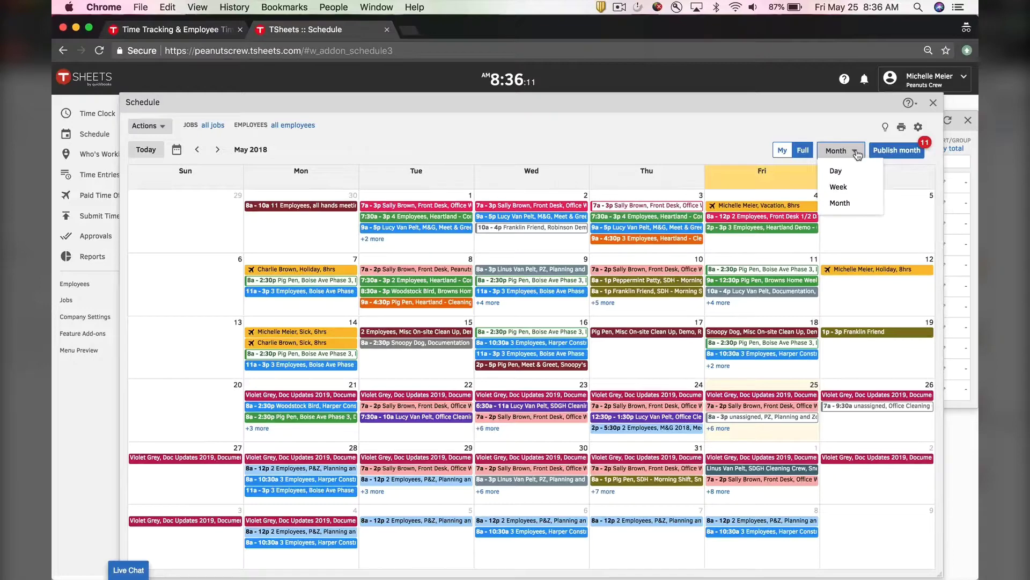
pyautogui.click(864, 186)
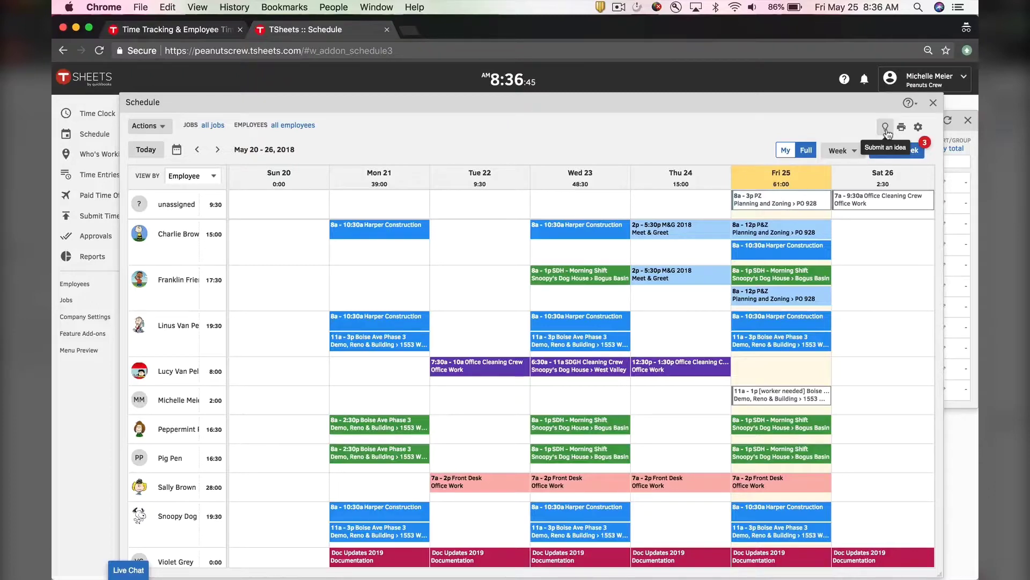
# Review the schedule preferences for viewing and managing the schedule, and close them.
pyautogui.click(919, 129)
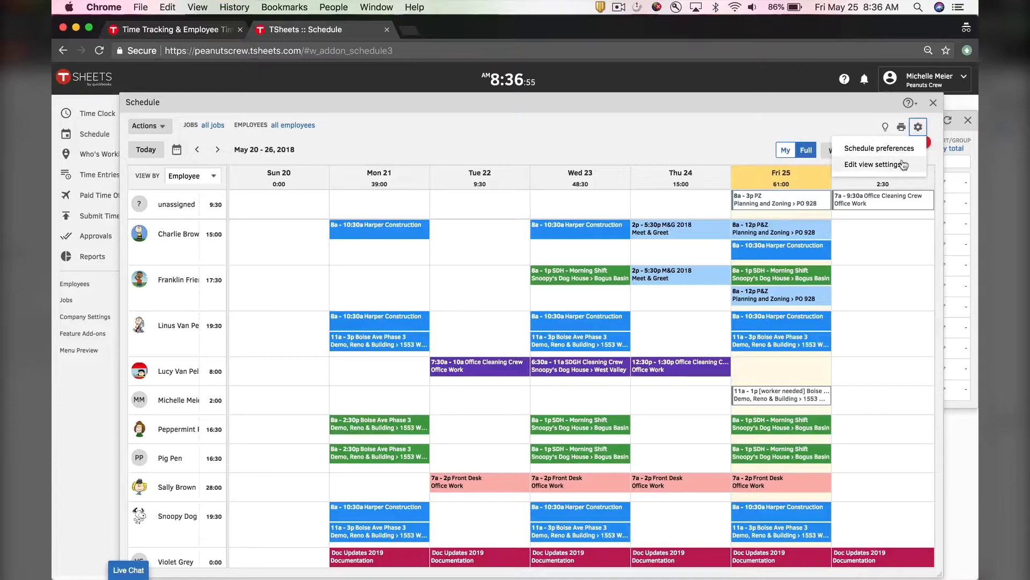
pyautogui.click(904, 152)
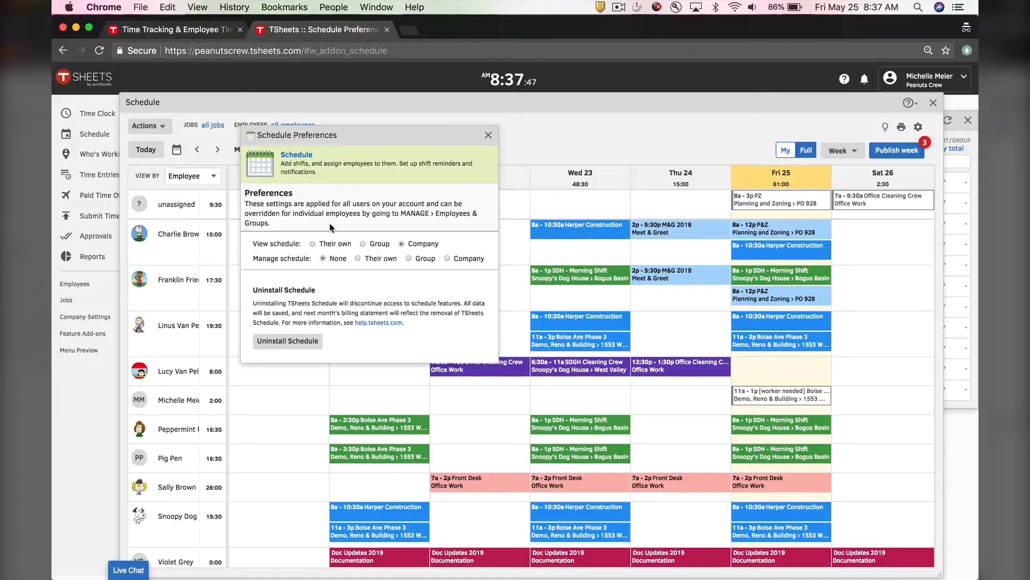
pyautogui.click(490, 137)
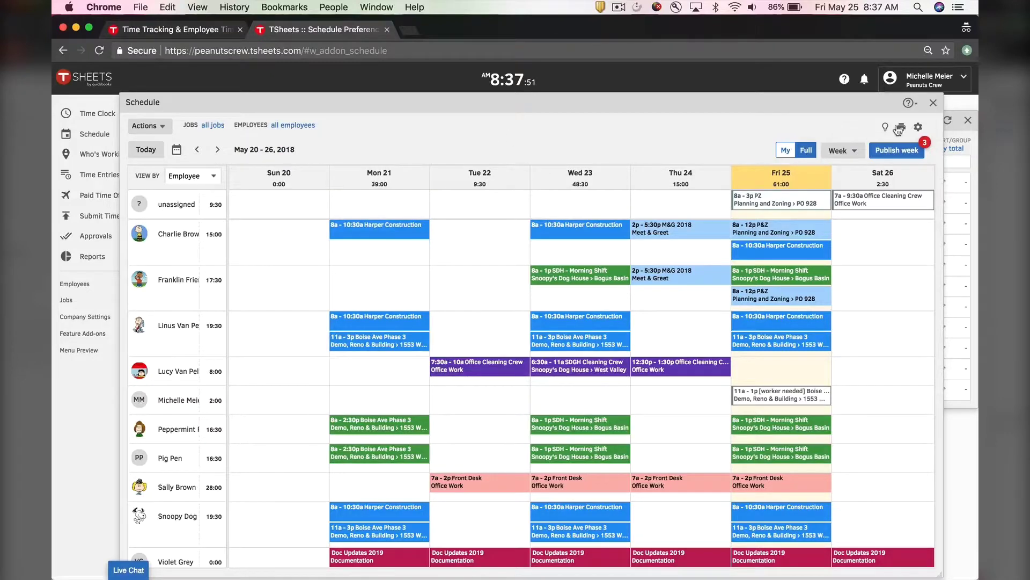
# Remove Sunday from the work week in the schedule's view settings and save the change.
pyautogui.click(918, 127)
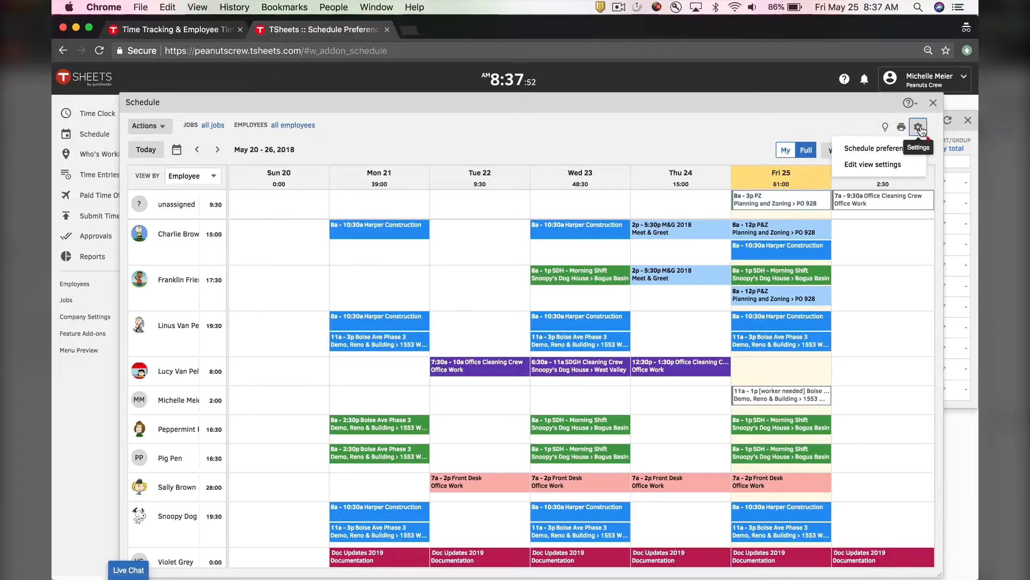
pyautogui.click(889, 166)
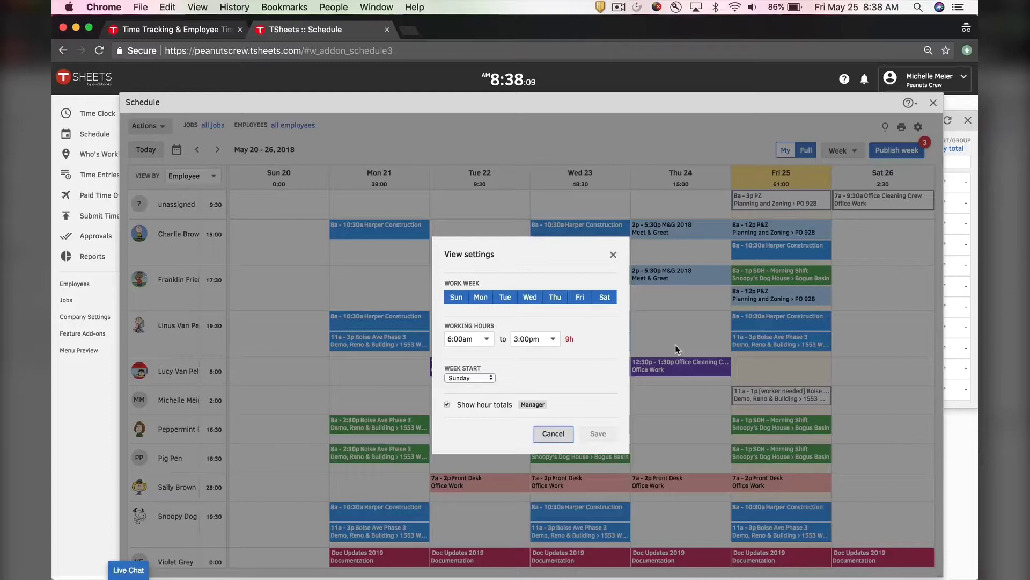
pyautogui.click(460, 298)
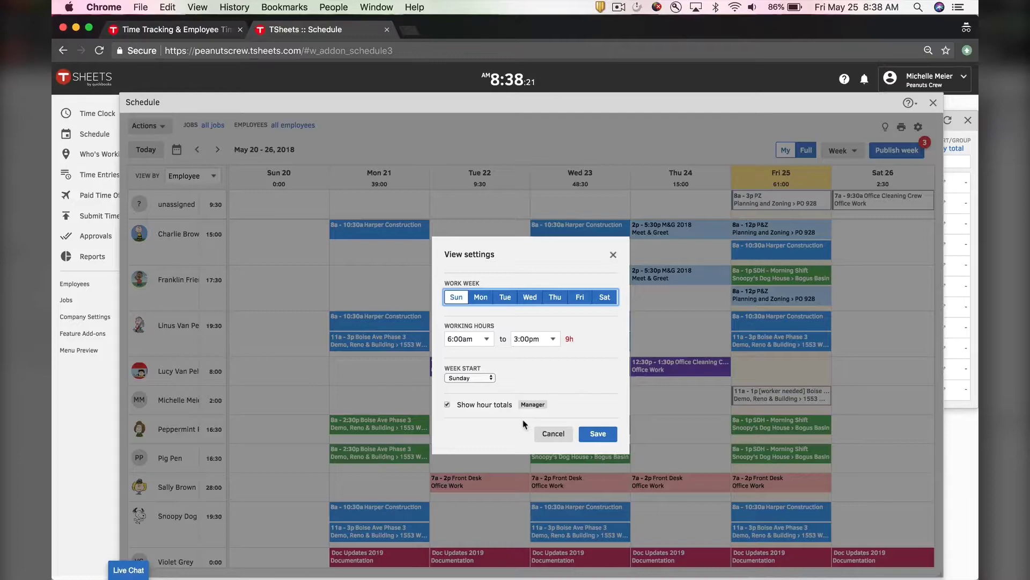
pyautogui.click(609, 438)
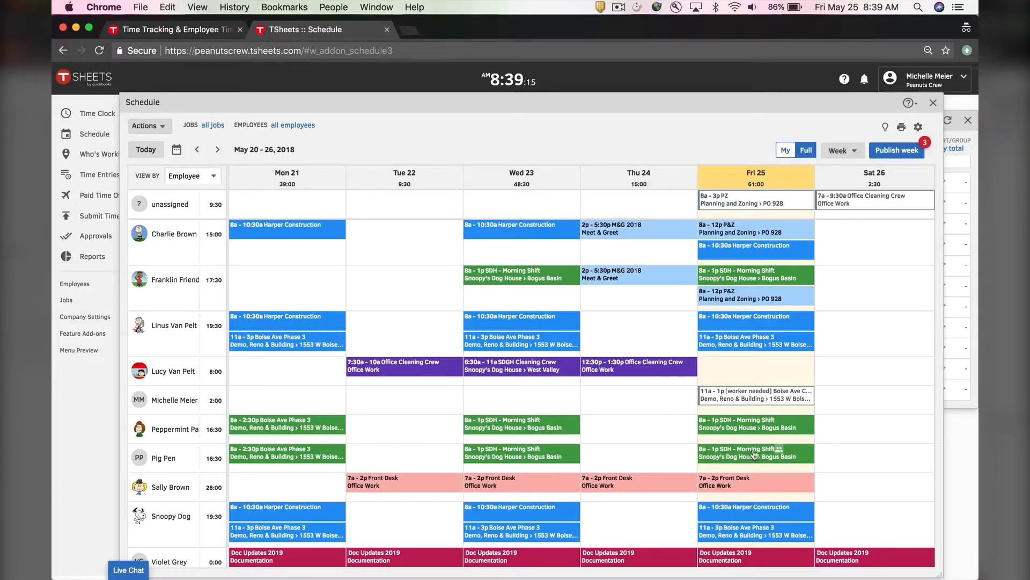
# Close the schedule and bring up the list of available schedule reports.
pyautogui.click(934, 103)
pyautogui.moveTo(292, 239)
pyautogui.moveTo(143, 259)
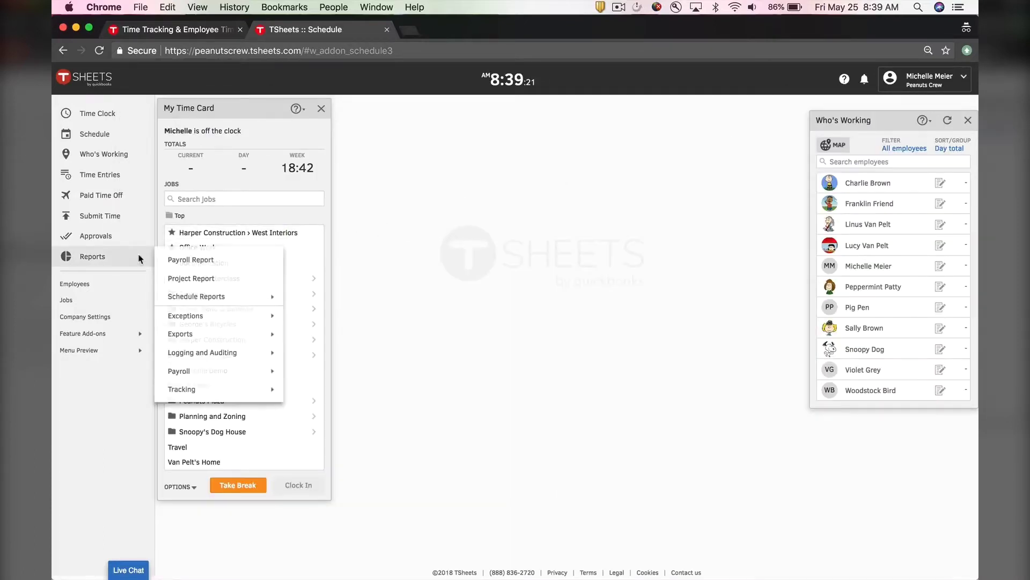
pyautogui.moveTo(211, 297)
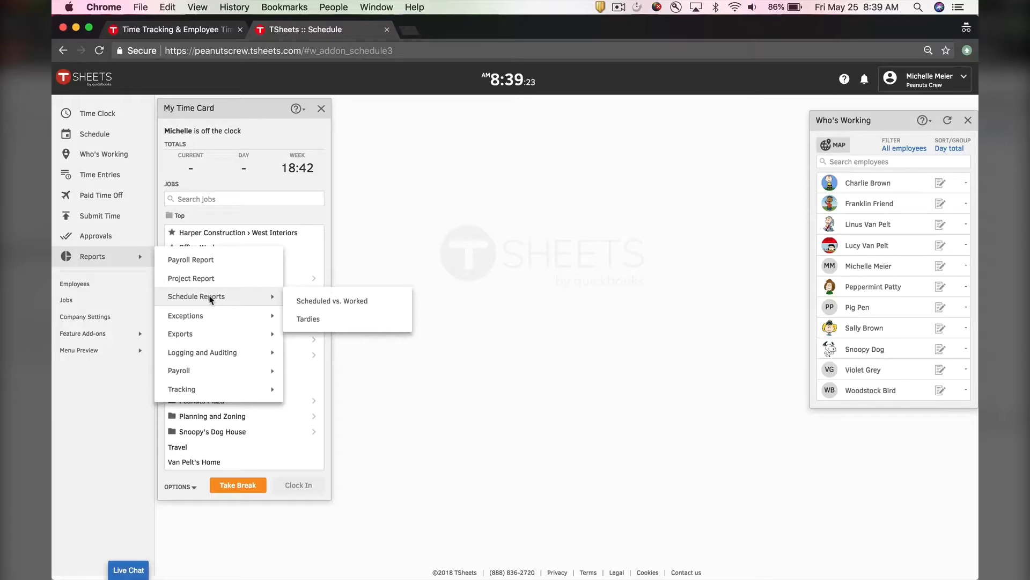